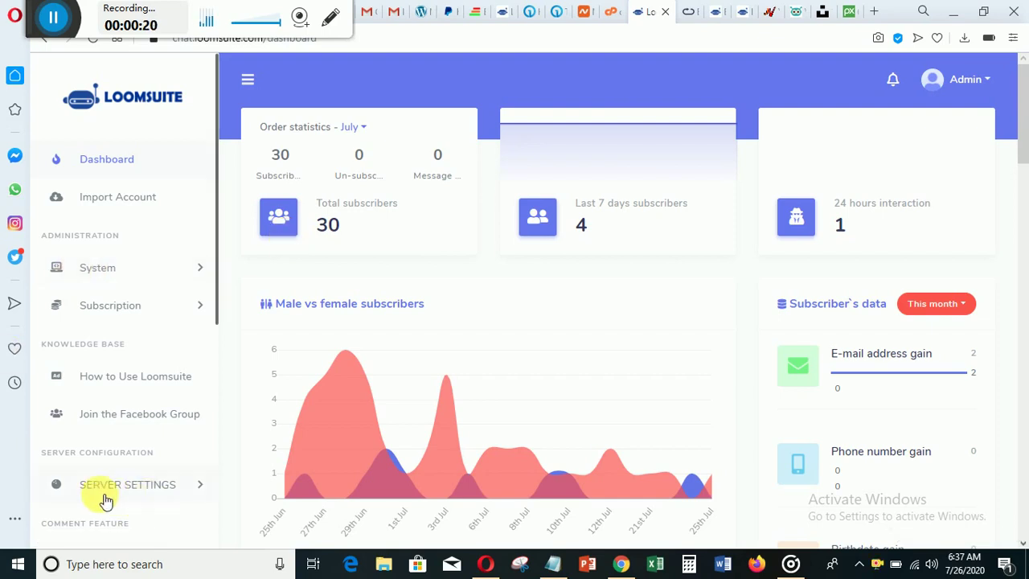
# Step: Expand SERVER SETTINGS in Loomsuite's sidebar to show the SMTP, Sendgrid, Mailgun and Mandrill options
pyautogui.click(147, 488)
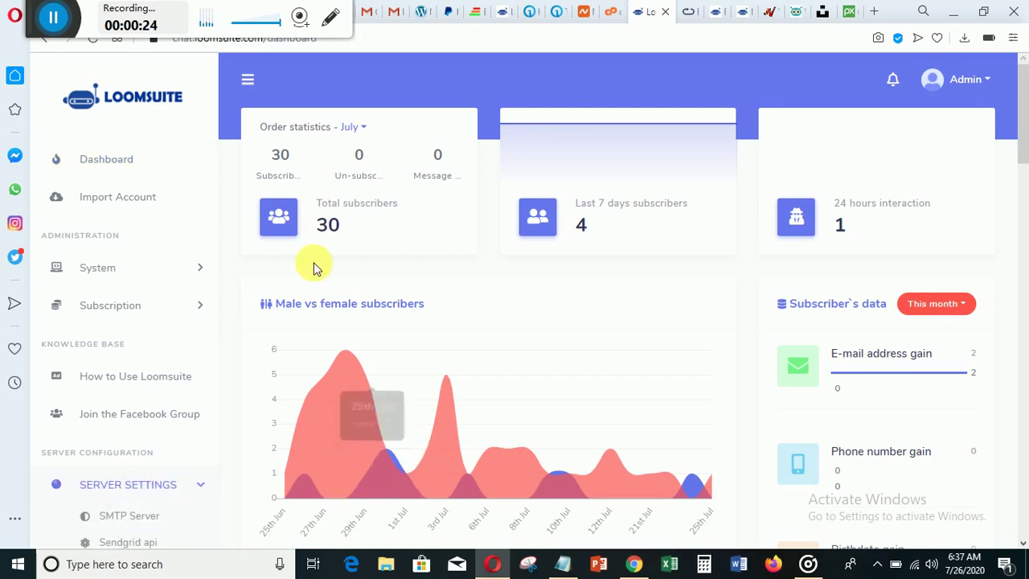
pyautogui.moveTo(216, 238); pyautogui.dragTo(211, 316)
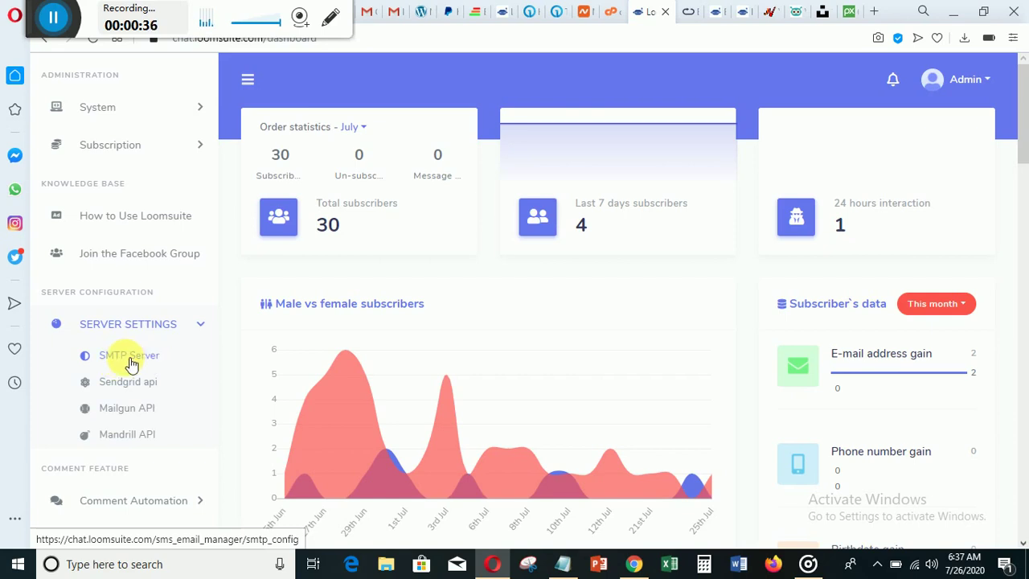
# Step: Open SMTP Server, start a blank New SMTP API sender form, then switch to cPanel
pyautogui.click(130, 363)
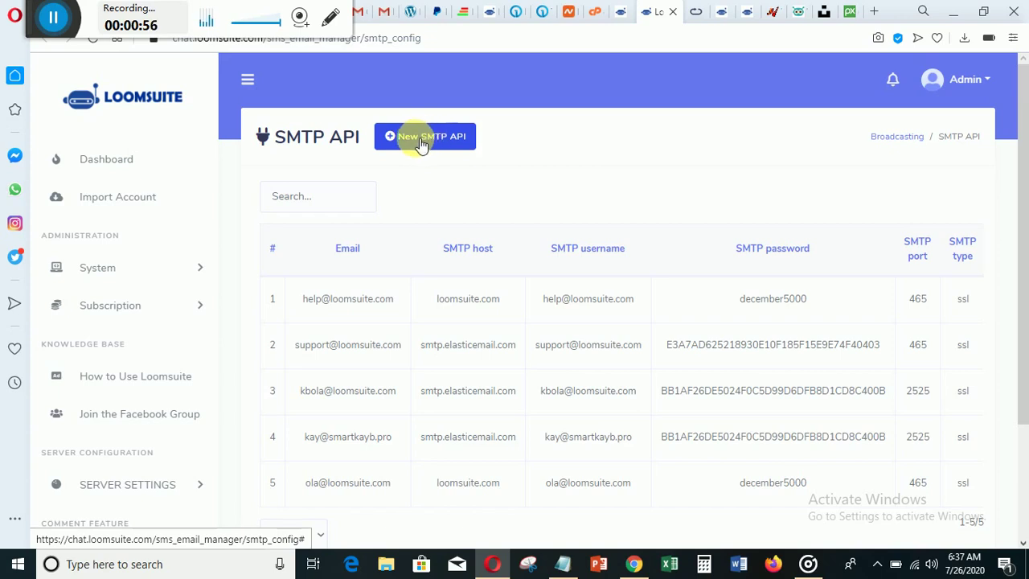
pyautogui.click(420, 141)
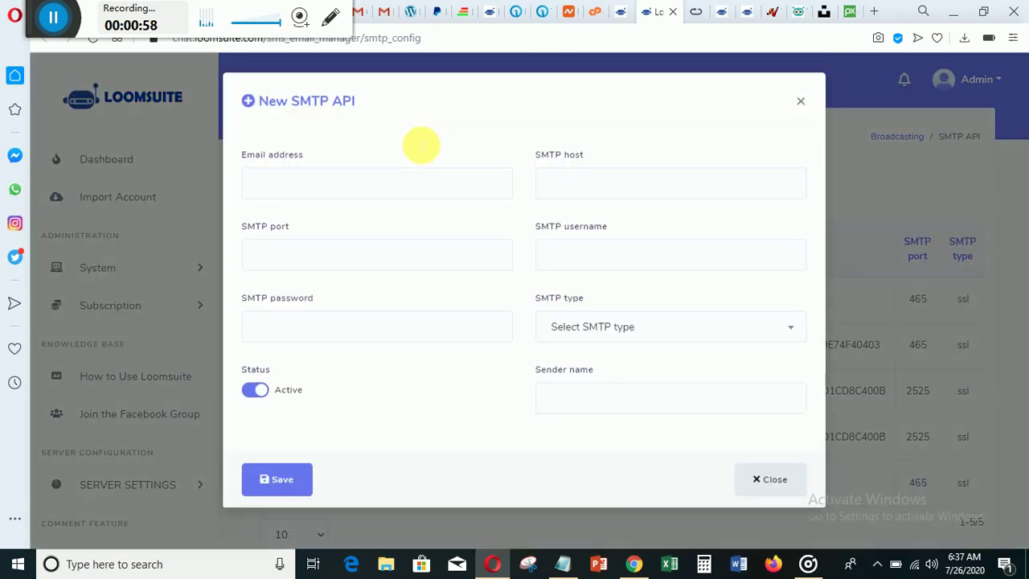
pyautogui.click(264, 192)
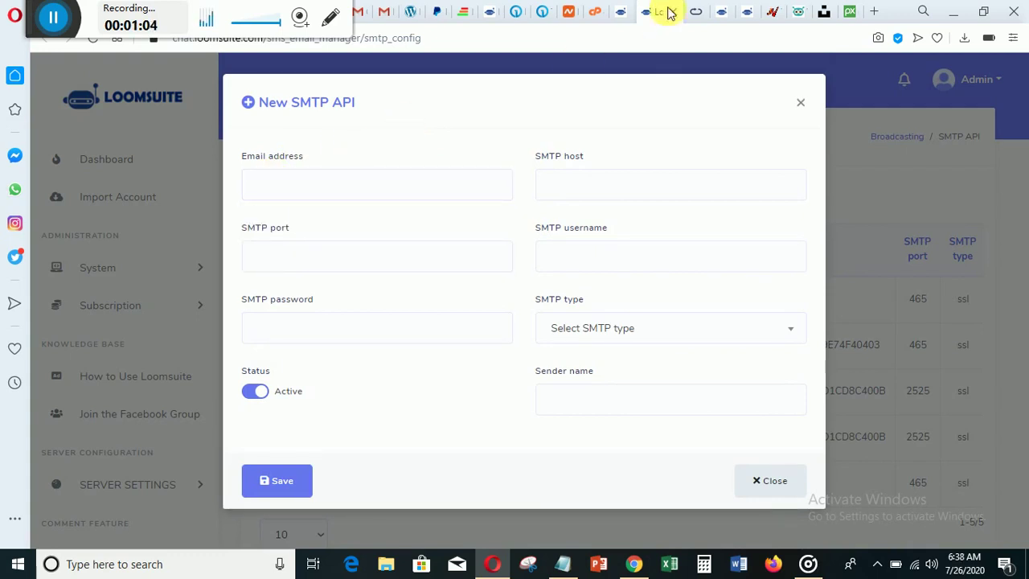
pyautogui.click(595, 15)
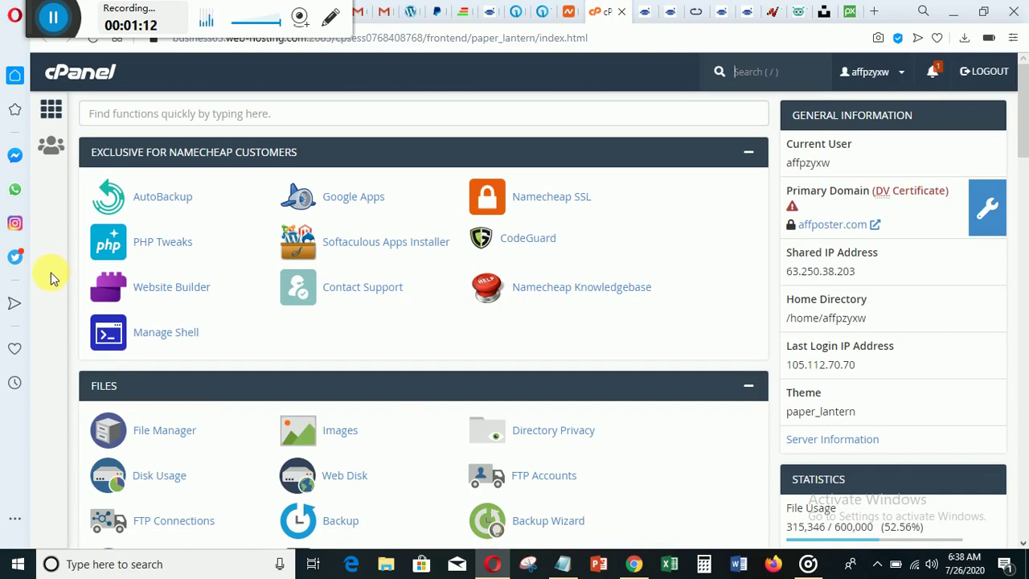
# Step: Open cPanel's Email Accounts page from the EMAIL section, listing the 7 existing mailboxes
pyautogui.scroll(-1, 50, 278)
pyautogui.scroll(-8, 49, 277)
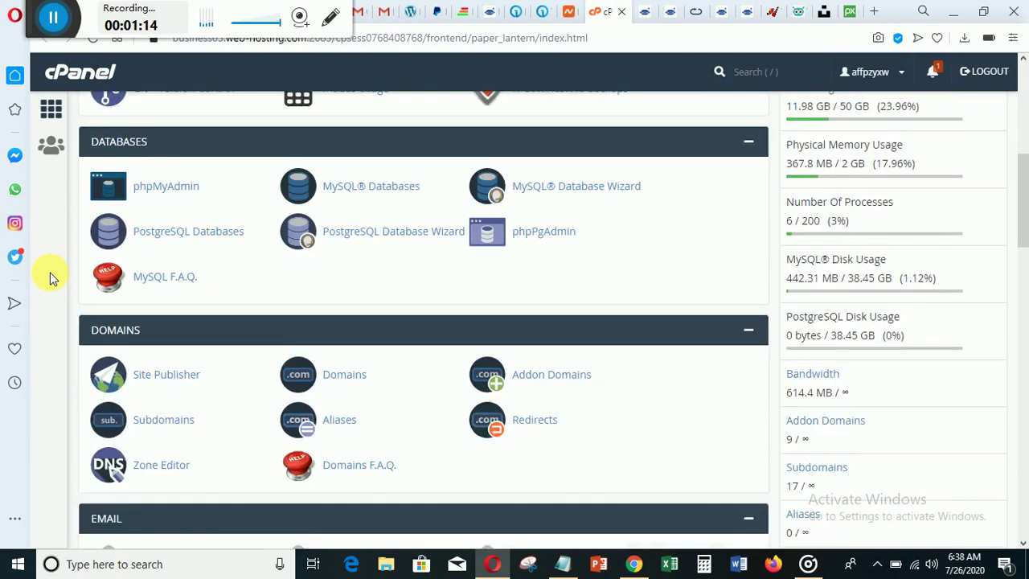
pyautogui.scroll(-2, 50, 278)
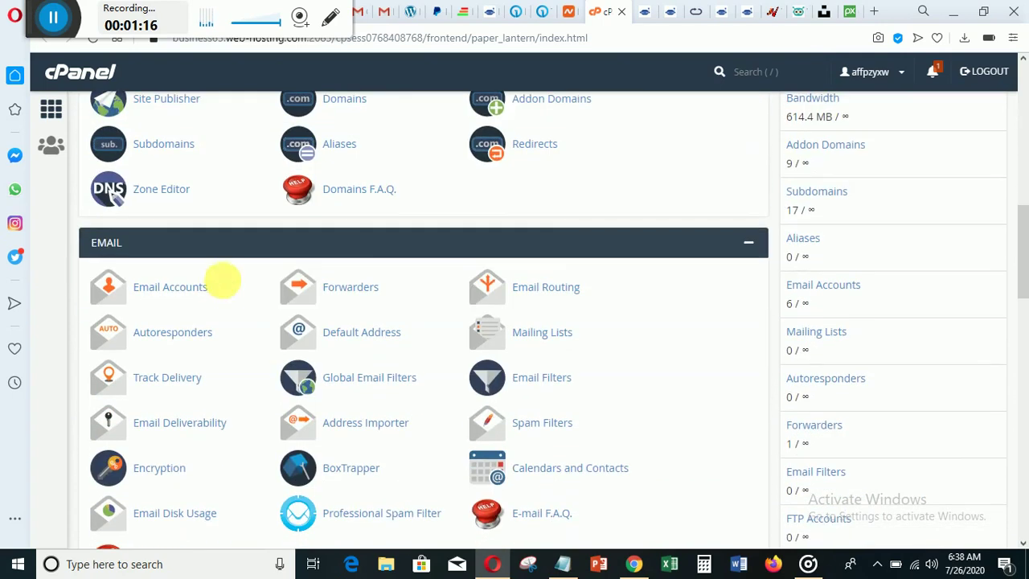
pyautogui.click(171, 293)
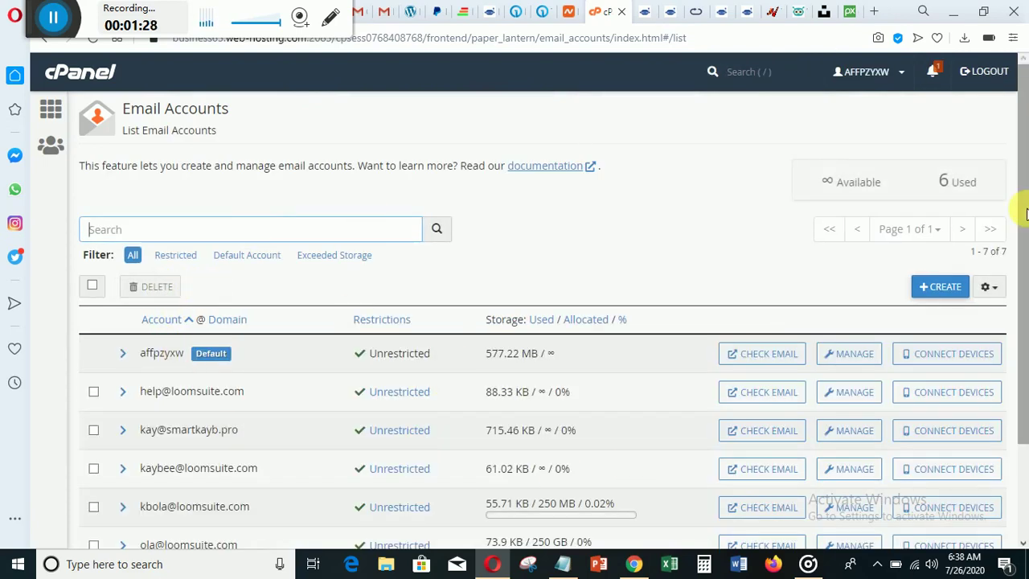
# Step: Open the Create an Email Account form from the Email Accounts list
pyautogui.moveTo(1026, 213)
pyautogui.mouseDown()
pyautogui.moveTo(1021, 309)
pyautogui.moveTo(1024, 223)
pyautogui.mouseUp()
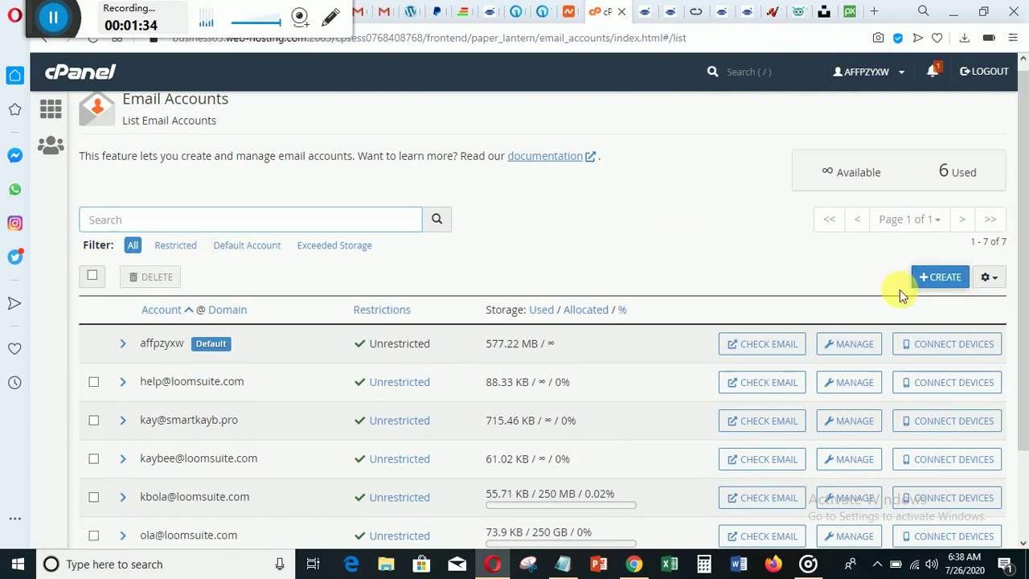
pyautogui.click(942, 279)
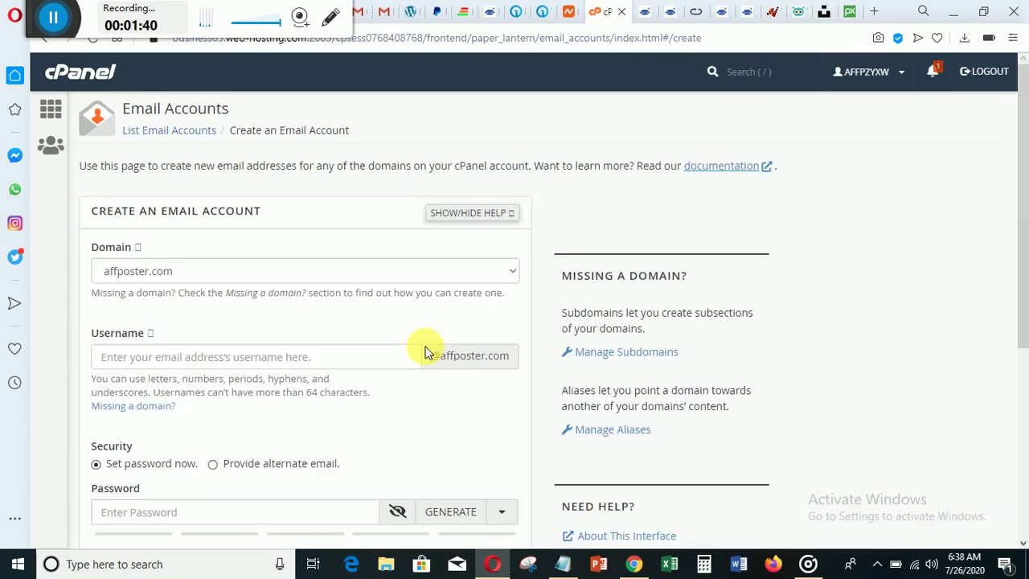
pyautogui.click(474, 270)
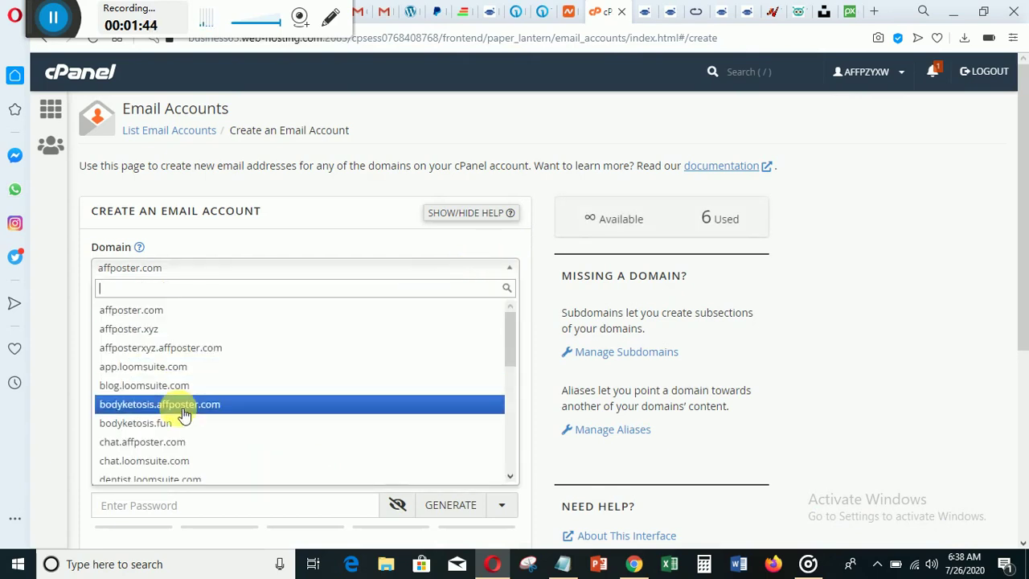
pyautogui.moveTo(515, 340); pyautogui.dragTo(511, 406)
pyautogui.click(133, 389)
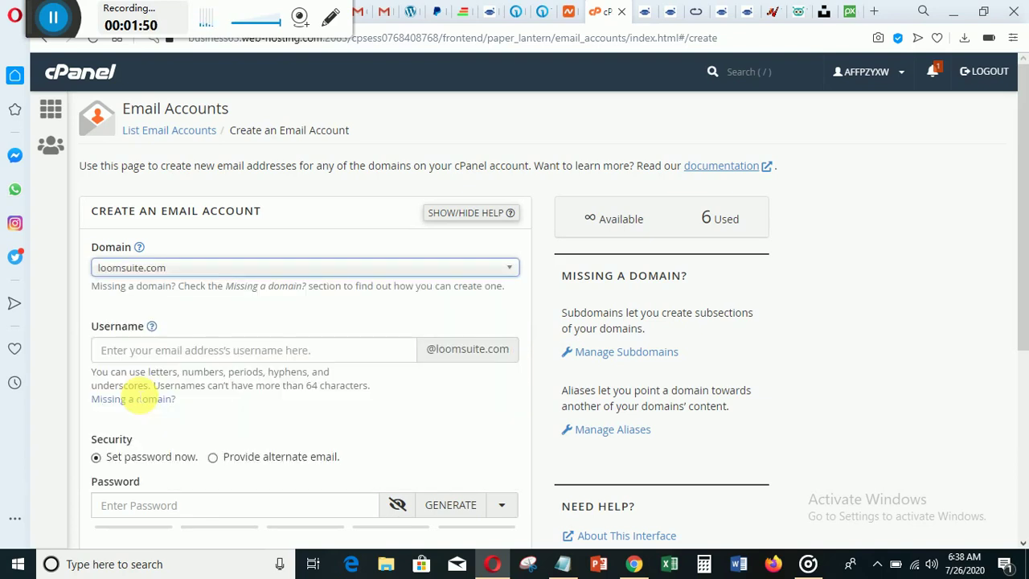
pyautogui.click(109, 352)
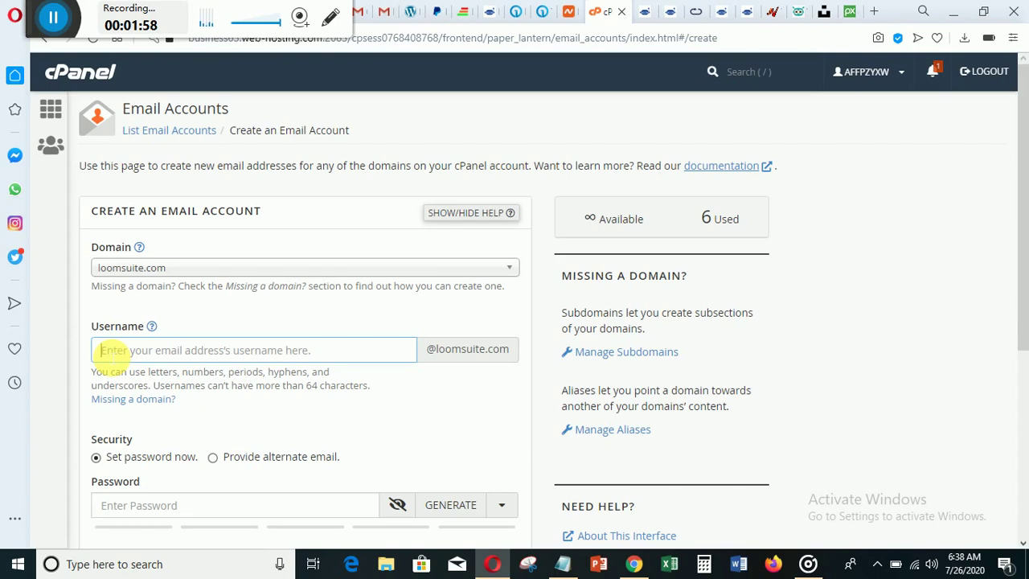
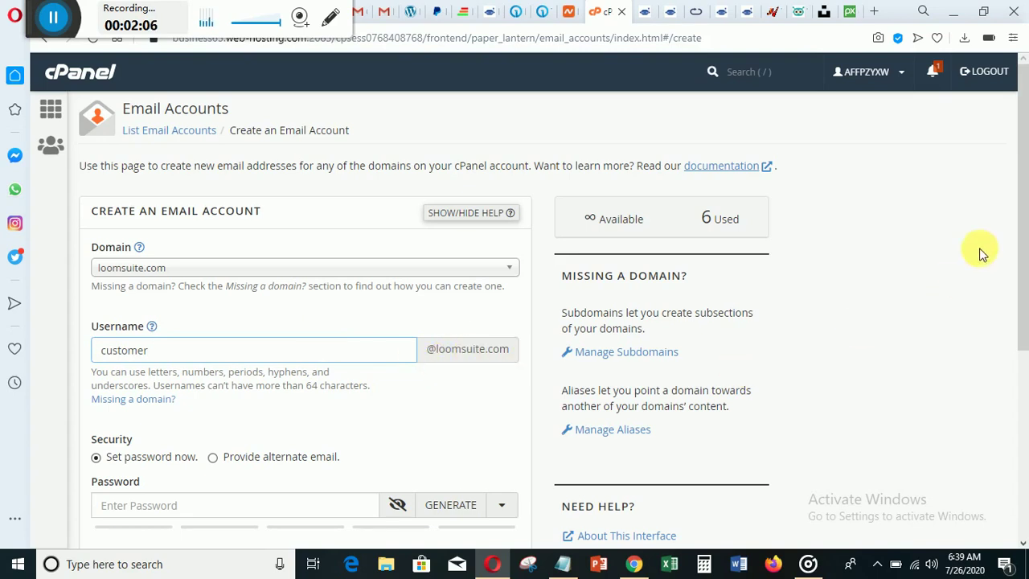
pyautogui.moveTo(1021, 219); pyautogui.dragTo(1026, 314)
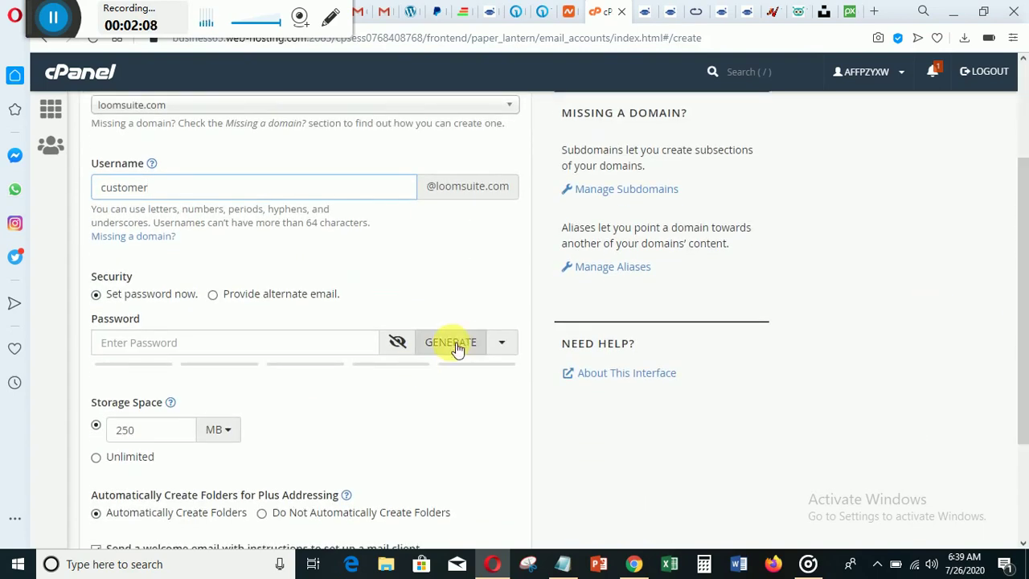
# Step: Replace the generated password with a custom password the form accepts
pyautogui.click(452, 348)
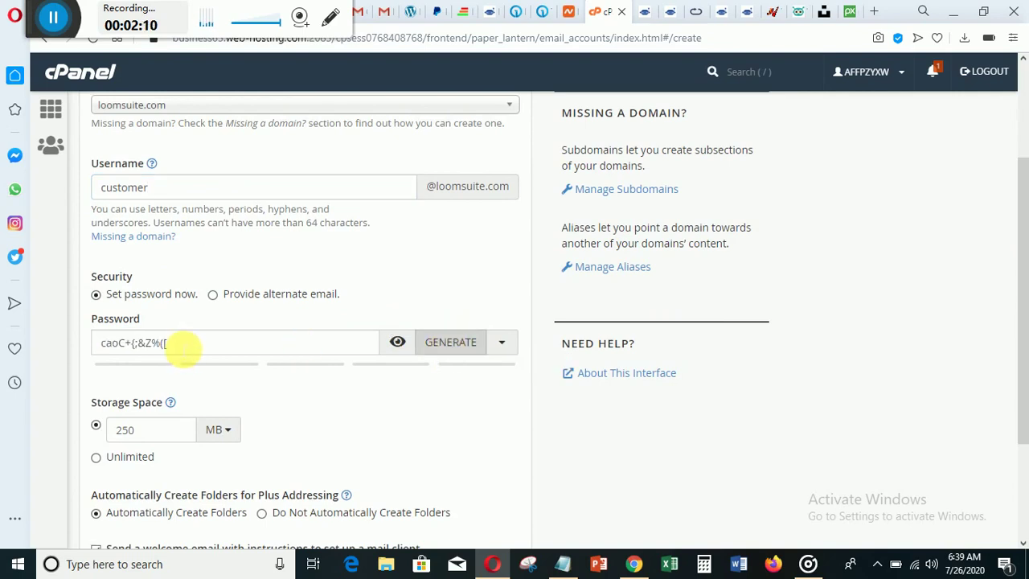
pyautogui.moveTo(167, 343); pyautogui.dragTo(103, 344)
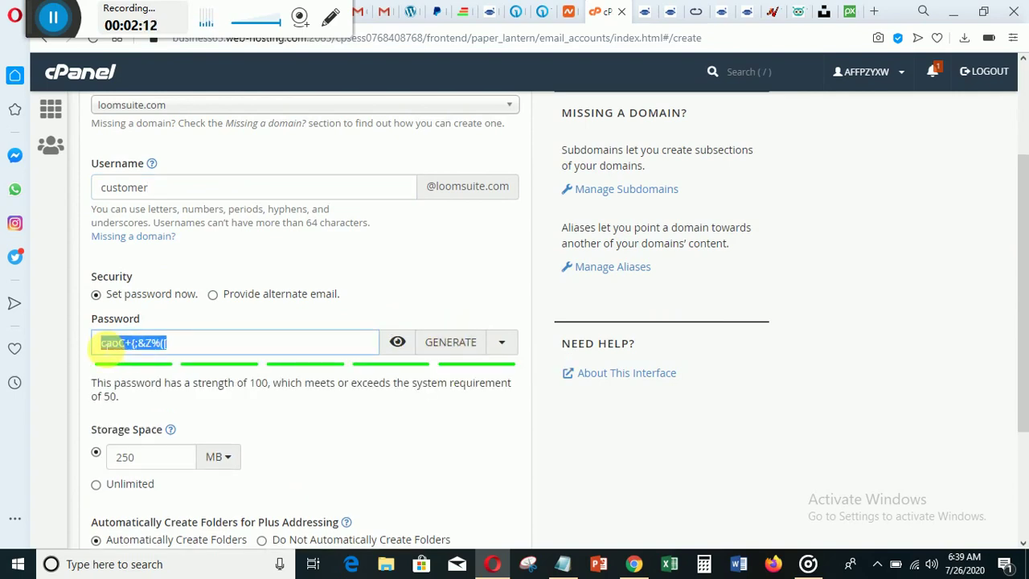
pyautogui.click(400, 344)
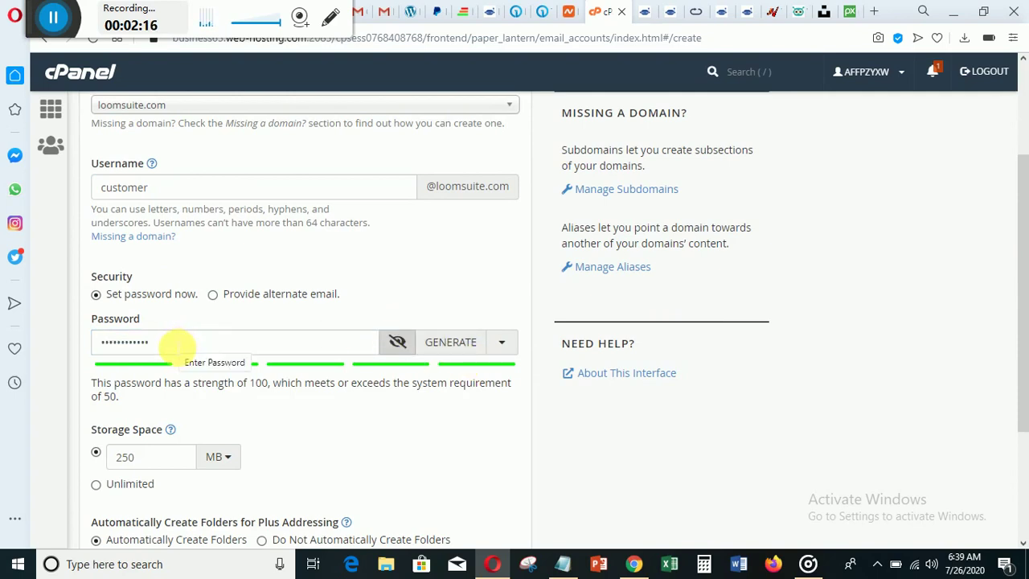
pyautogui.click(177, 345)
pyautogui.hotkey('ctrl', 'a')
pyautogui.press('BackSpace')
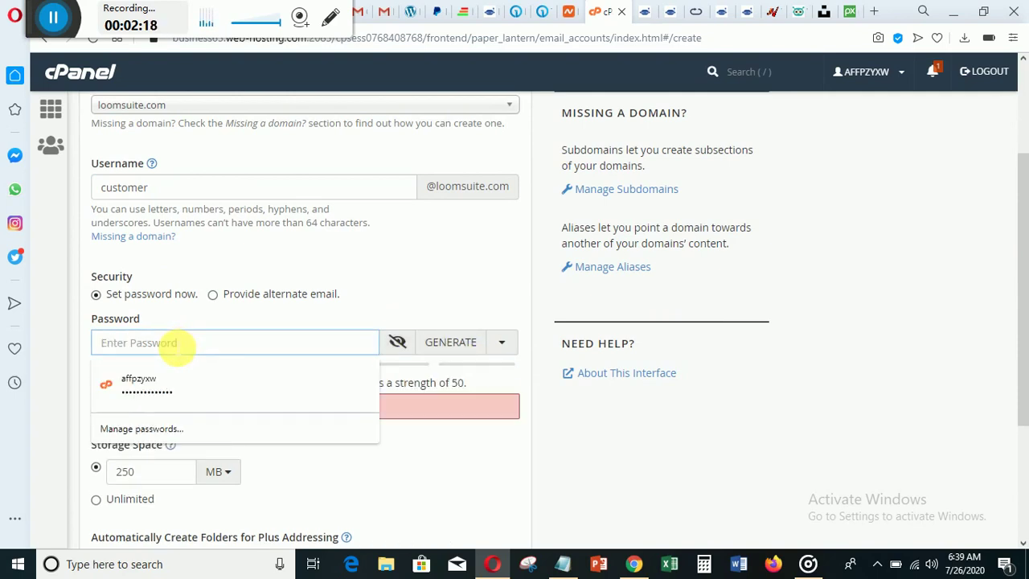
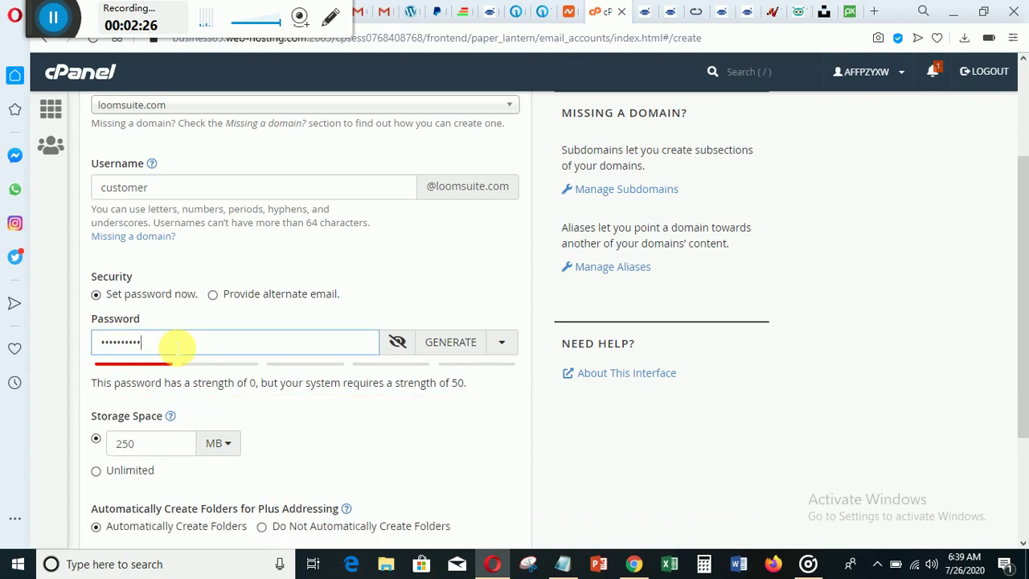
pyautogui.write('•')
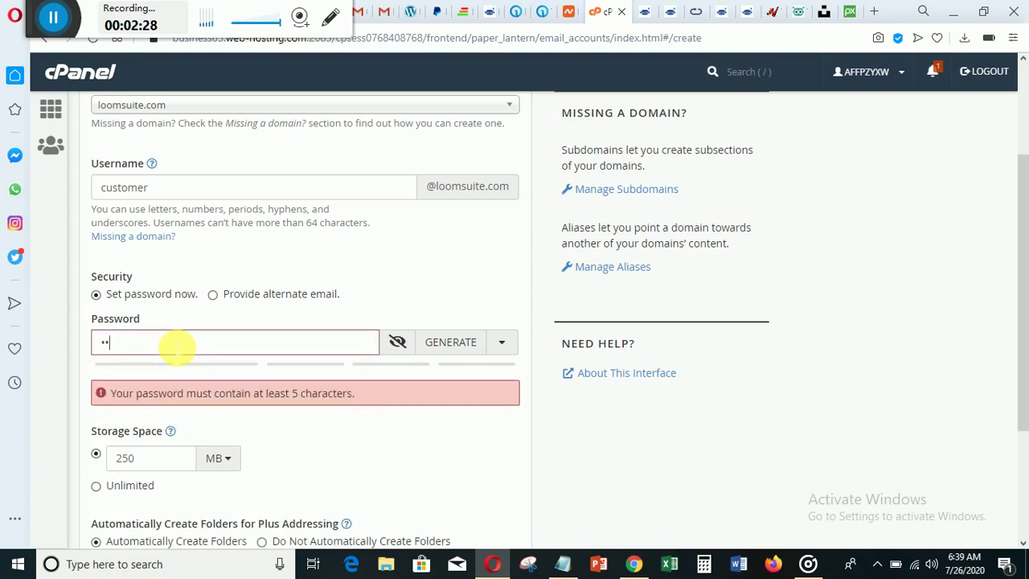
pyautogui.write('•••••••')
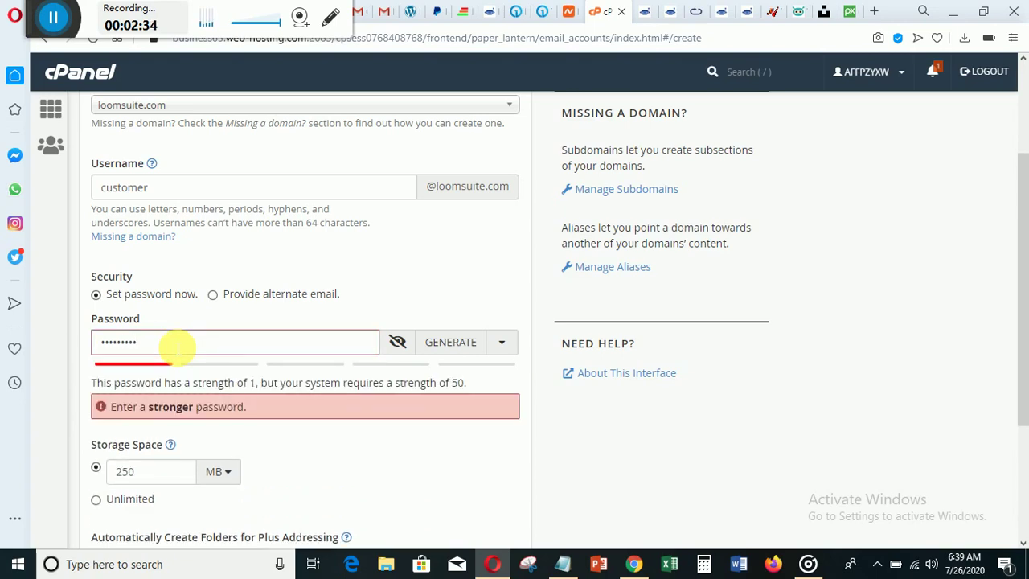
pyautogui.press('BackSpace')
pyautogui.press('BackSpace')
pyautogui.press('BackSpace')
pyautogui.press('BackSpace')
pyautogui.press('BackSpace')
pyautogui.press('BackSpace')
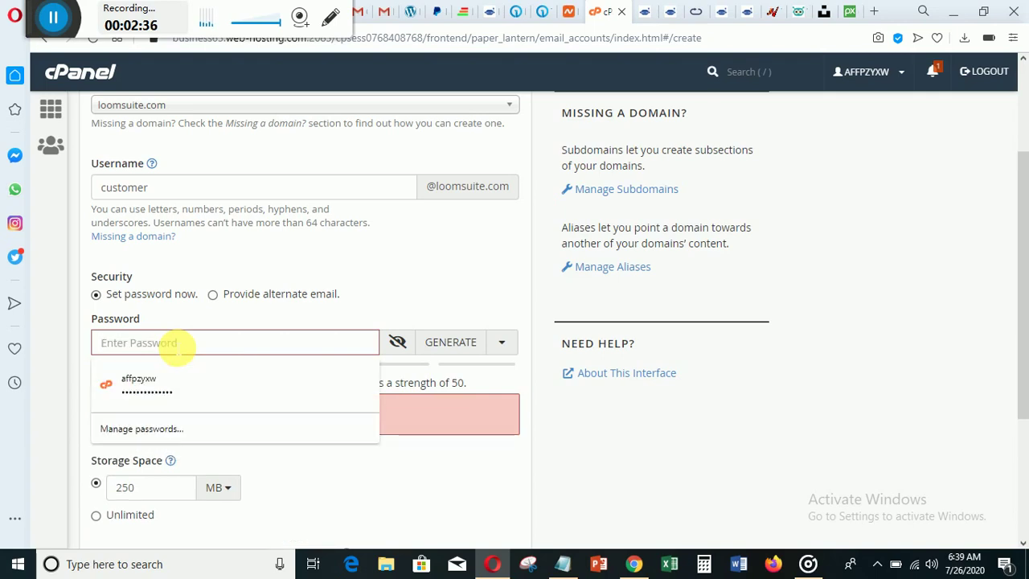
pyautogui.write('••••••••')
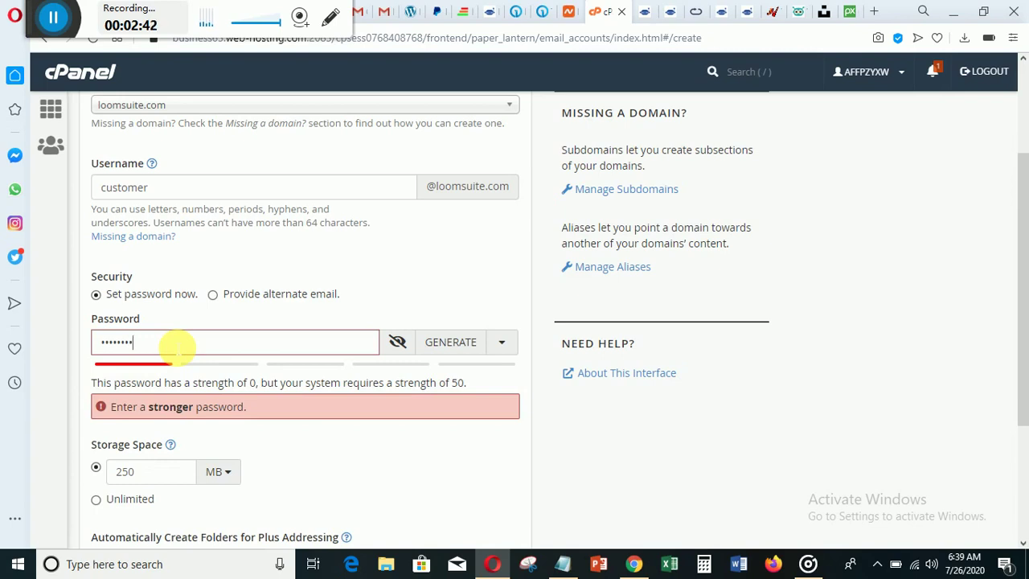
pyautogui.write('••')
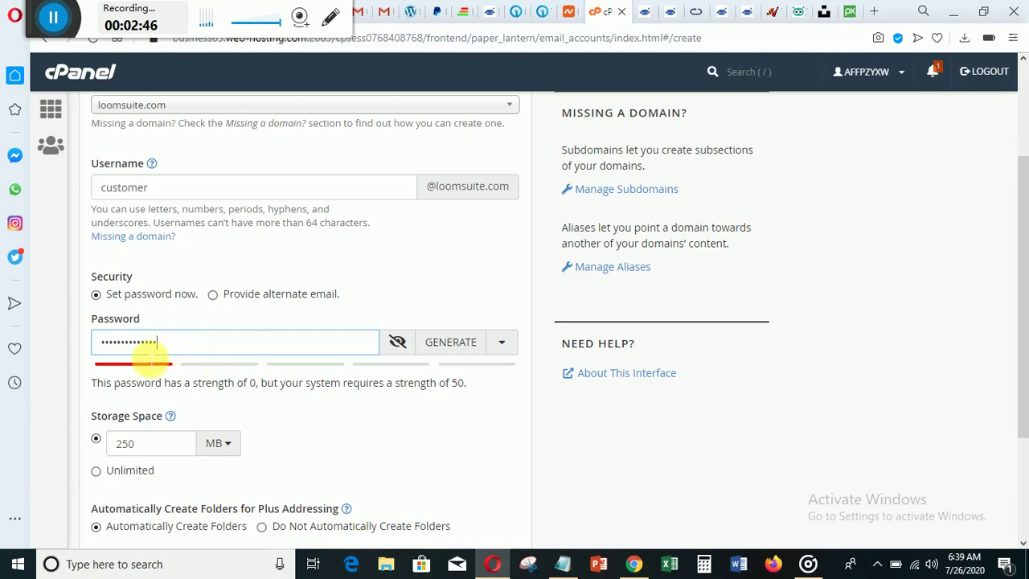
pyautogui.moveTo(1023, 219); pyautogui.dragTo(1023, 360)
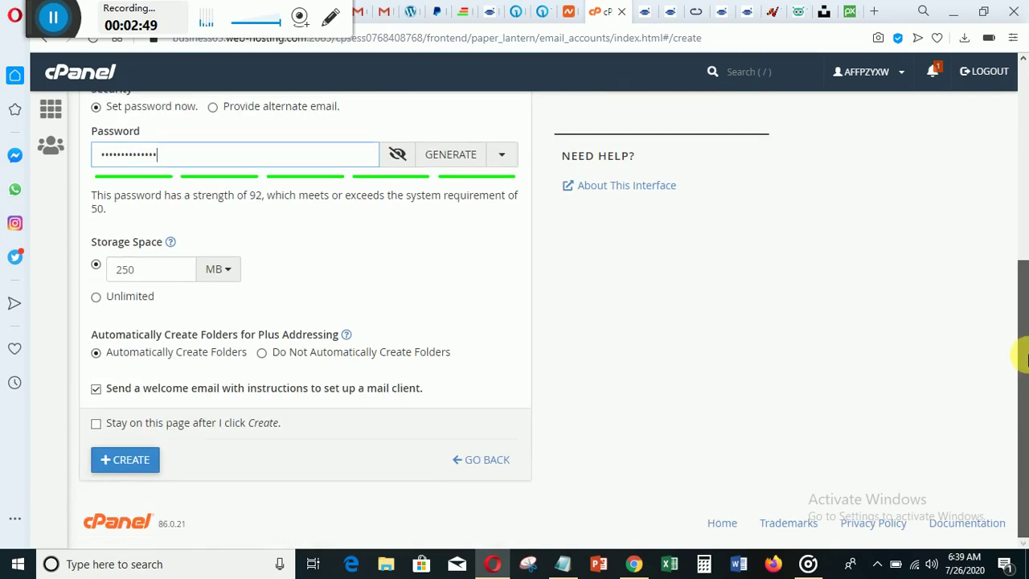
pyautogui.click(135, 462)
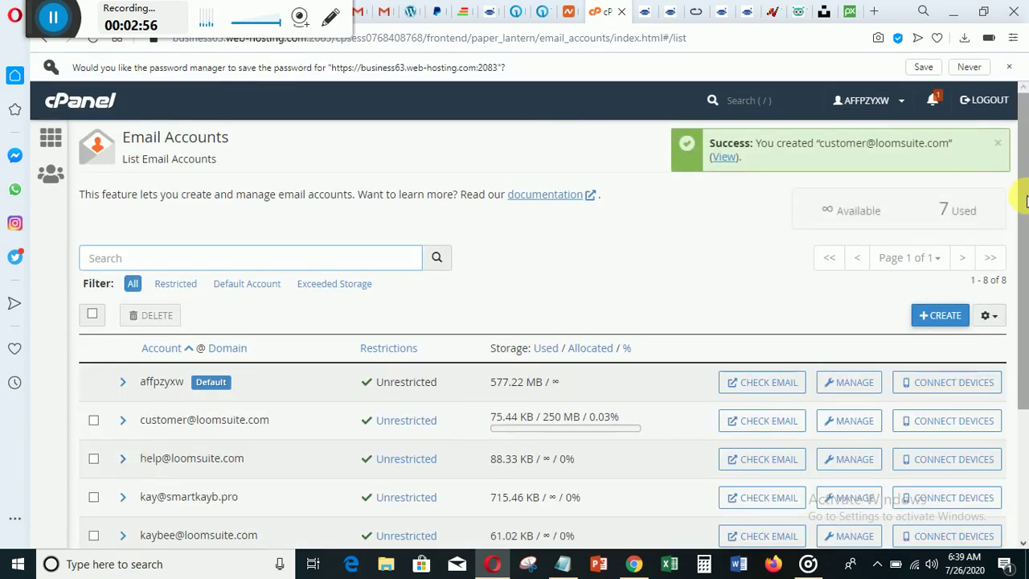
pyautogui.scroll(-2, 1027, 264)
pyautogui.moveTo(1027, 263); pyautogui.dragTo(1027, 333)
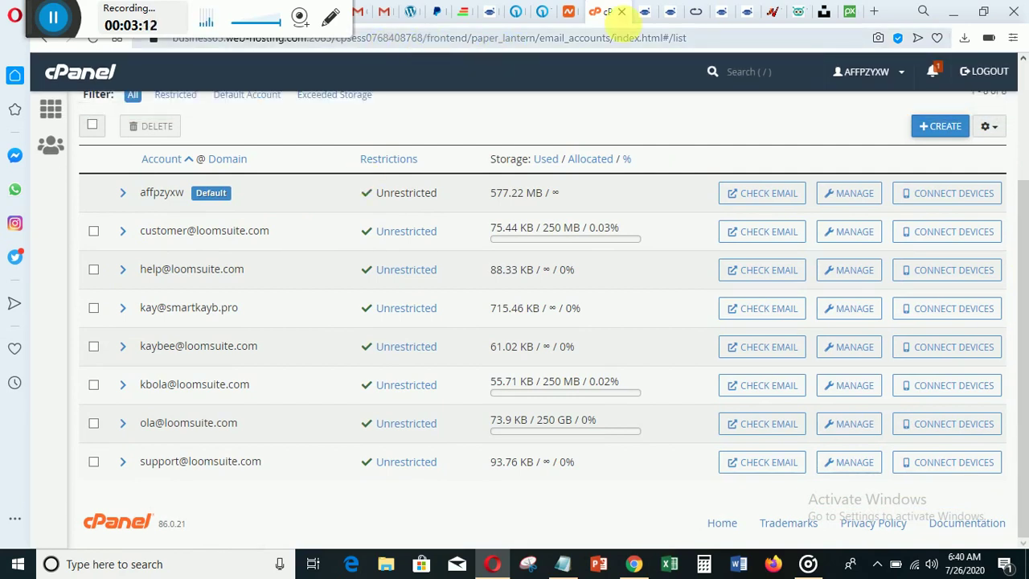
pyautogui.click(696, 13)
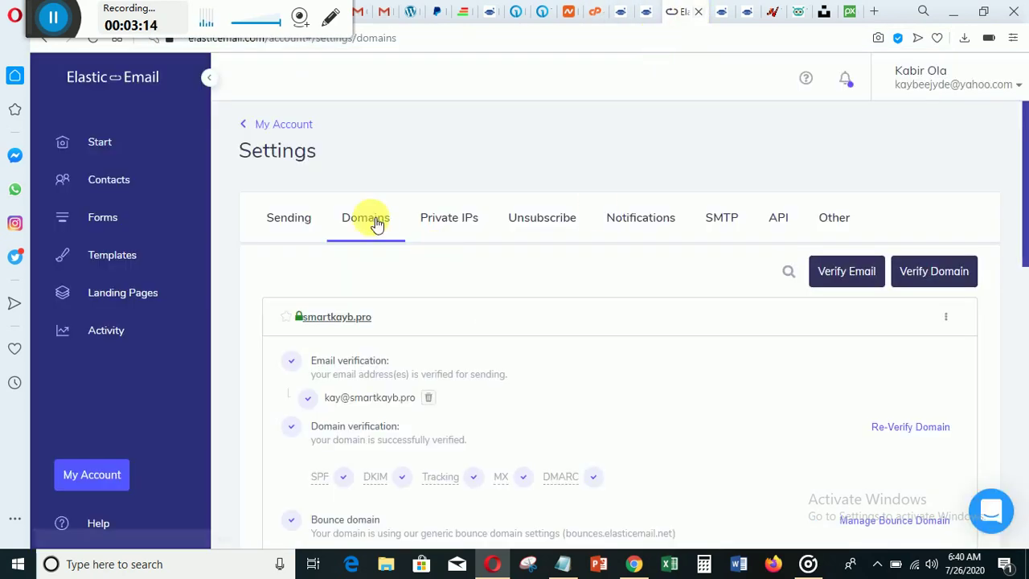
# Step: Look over Elastic Email's verified-domain settings, then return to cPanel's Email Accounts list
pyautogui.moveTo(1025, 156); pyautogui.dragTo(1026, 113)
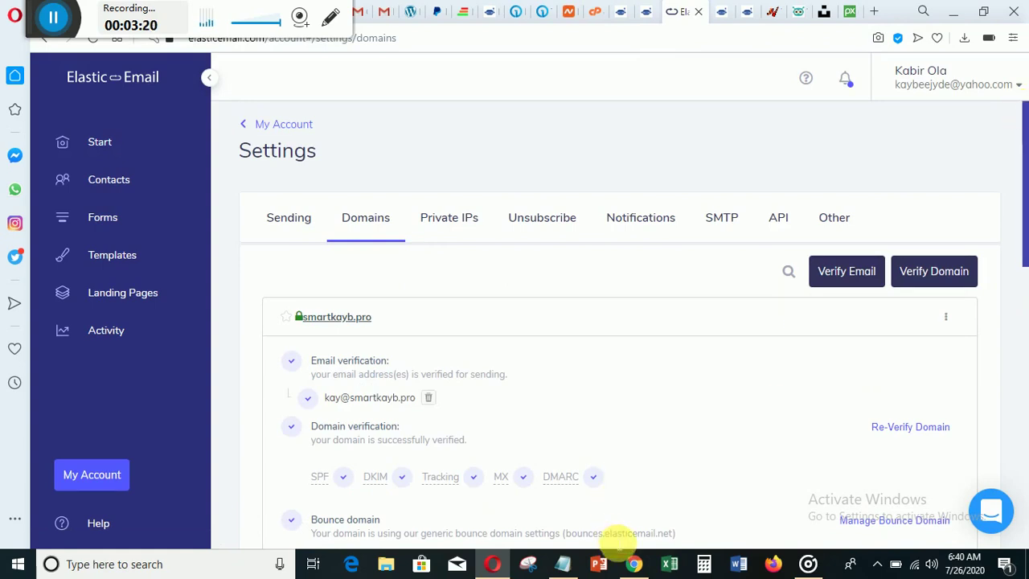
pyautogui.rightClick(246, 44)
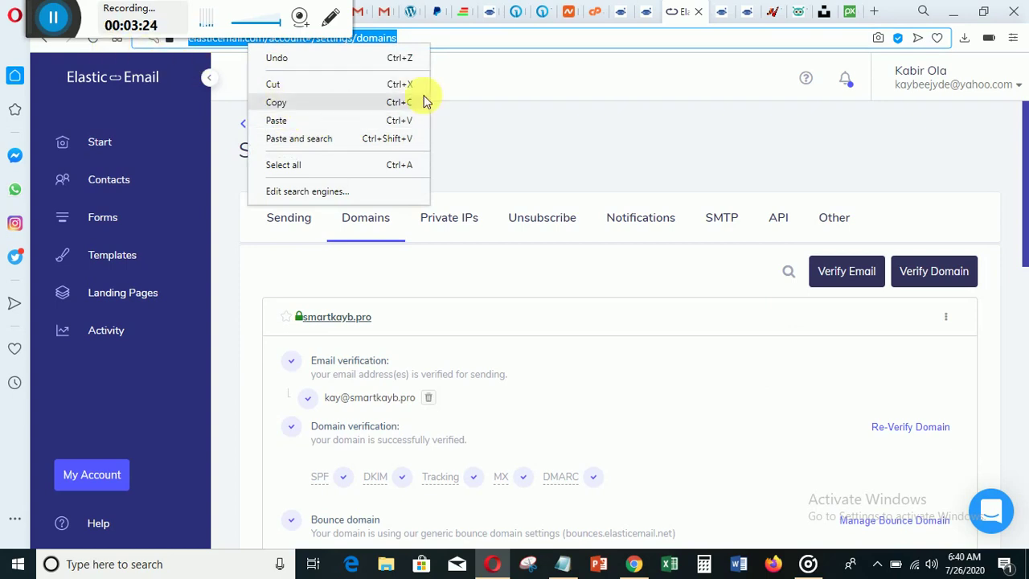
pyautogui.click(483, 79)
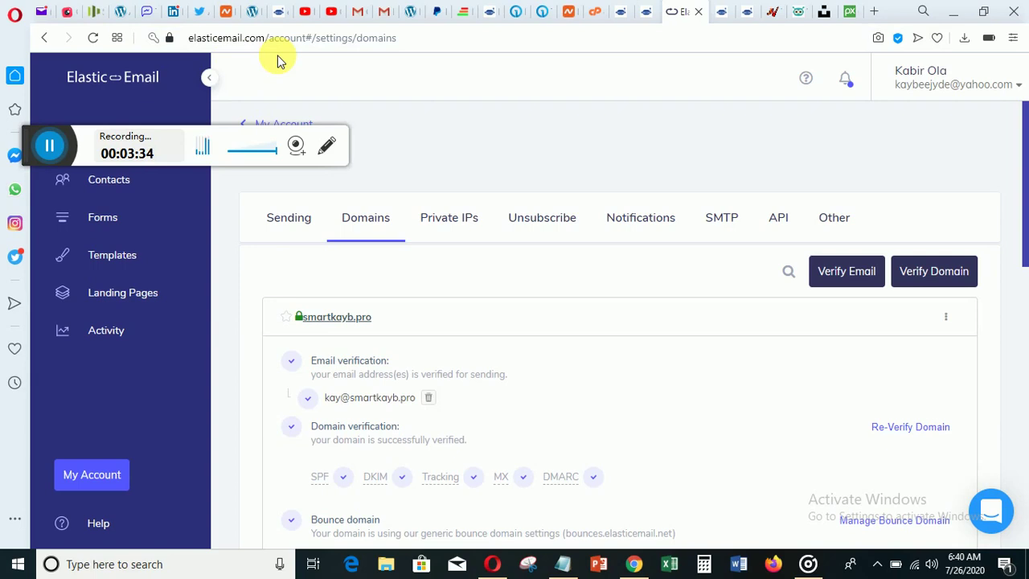
pyautogui.moveTo(34, 150); pyautogui.dragTo(6, 8)
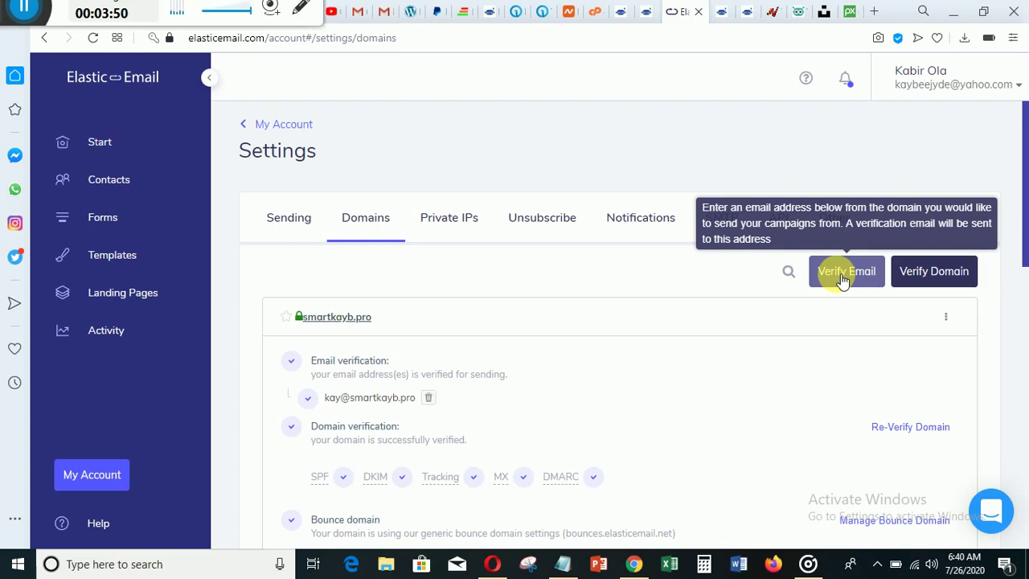
pyautogui.click(595, 13)
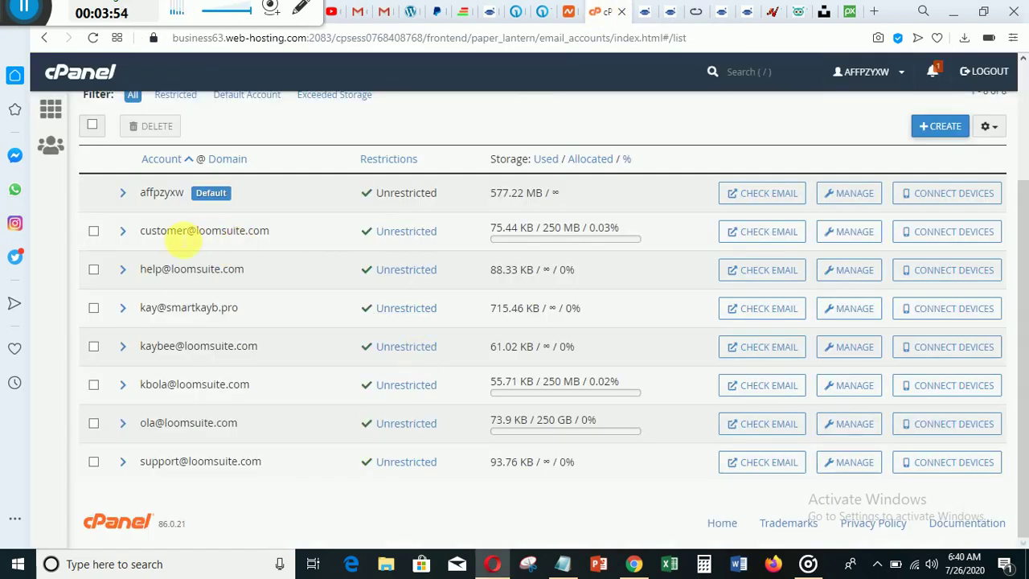
pyautogui.moveTo(269, 234); pyautogui.dragTo(135, 233)
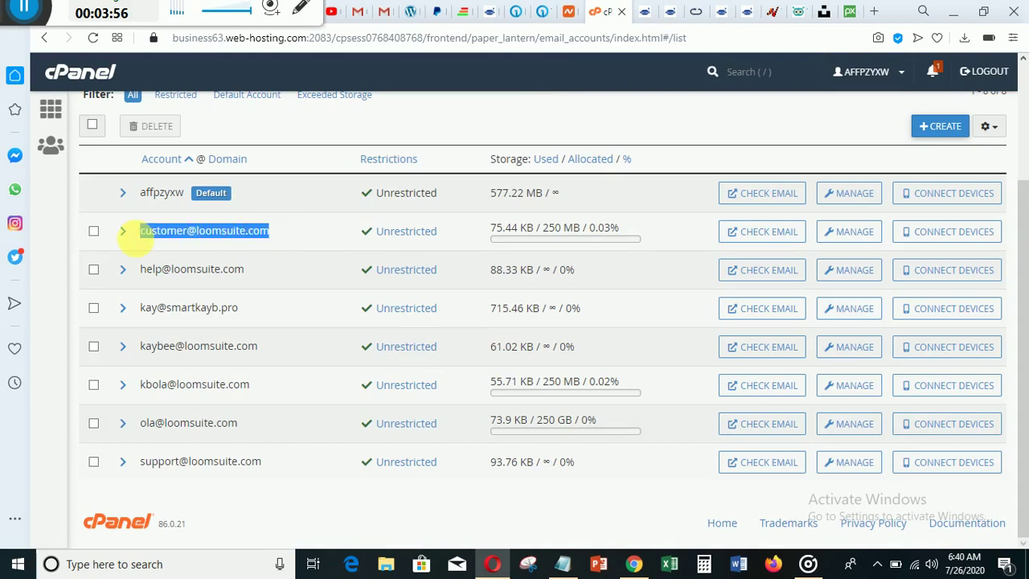
pyautogui.click(187, 212)
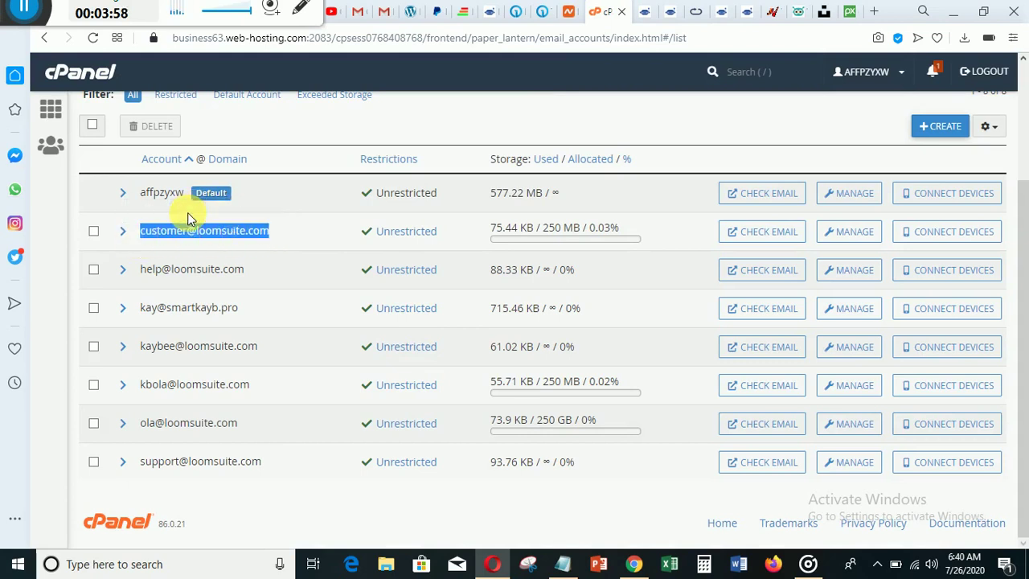
pyautogui.click(696, 13)
pyautogui.click(847, 271)
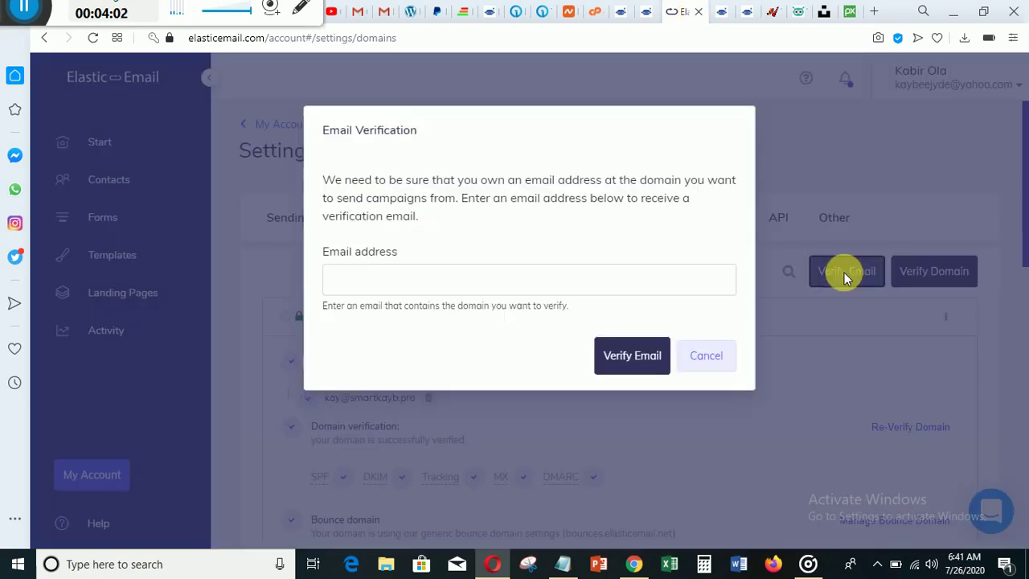
pyautogui.click(349, 283)
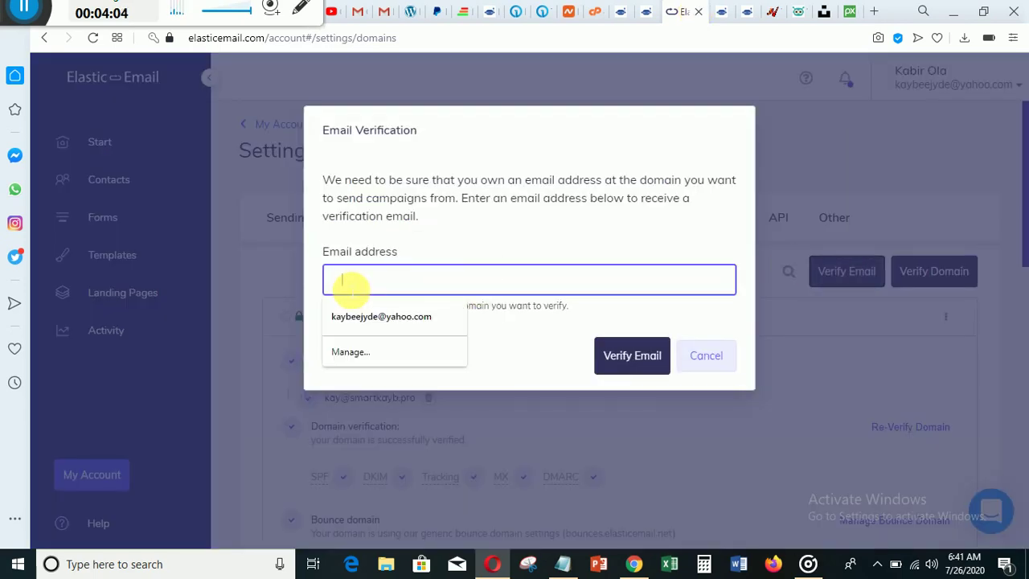
pyautogui.rightClick(349, 283)
pyautogui.click(387, 405)
pyautogui.click(491, 360)
pyautogui.click(633, 359)
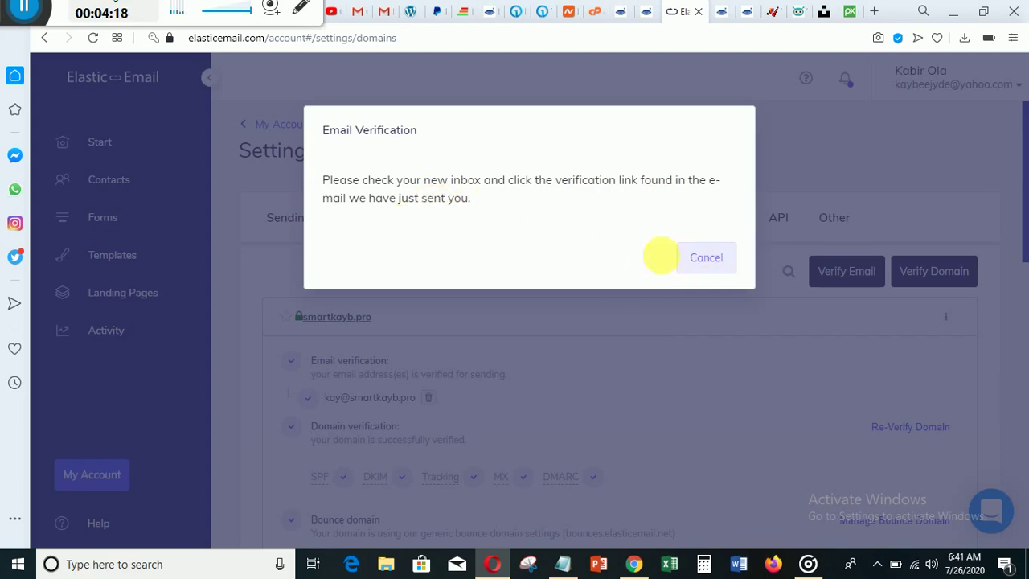
pyautogui.click(707, 259)
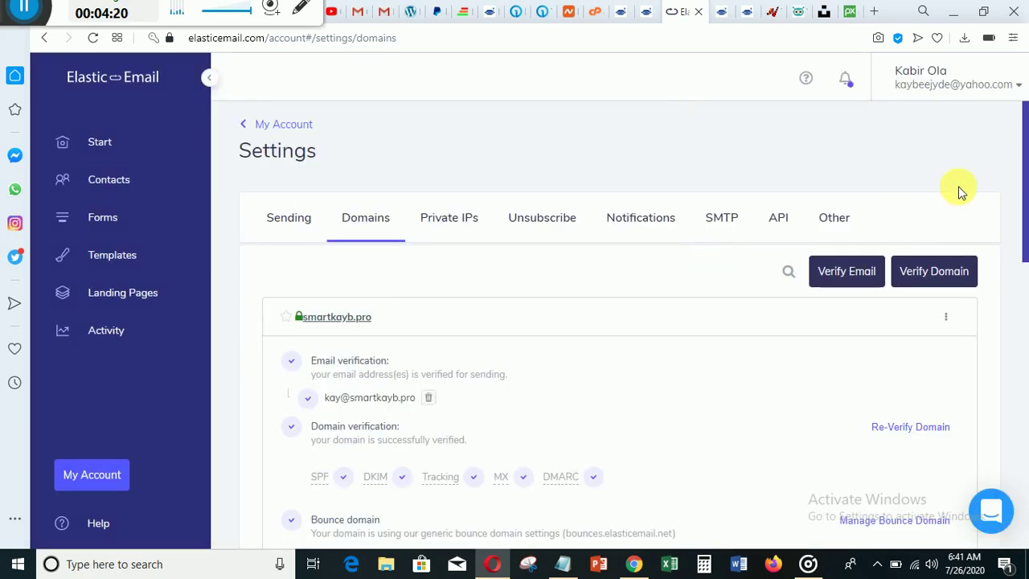
pyautogui.click(599, 13)
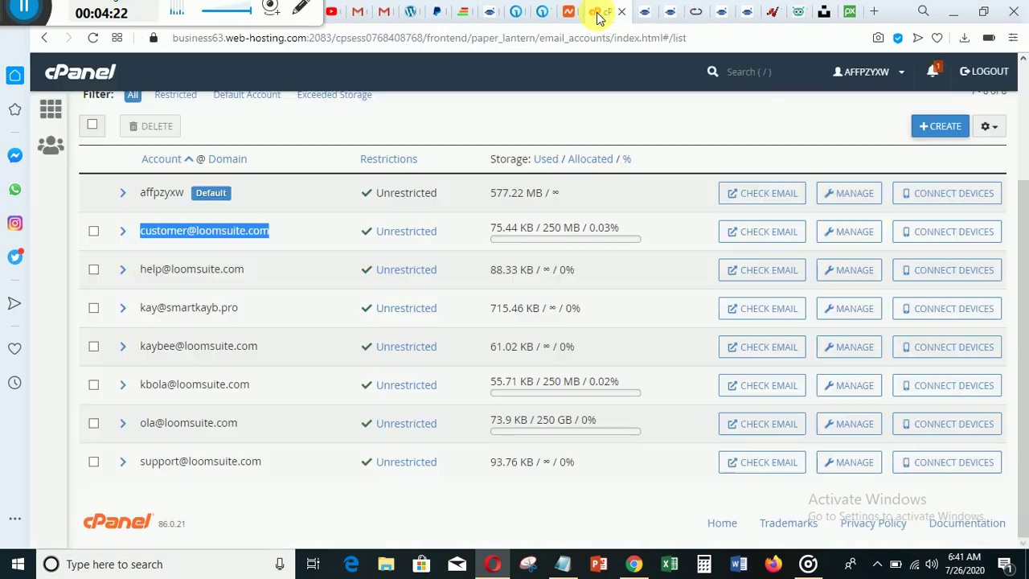
pyautogui.click(311, 233)
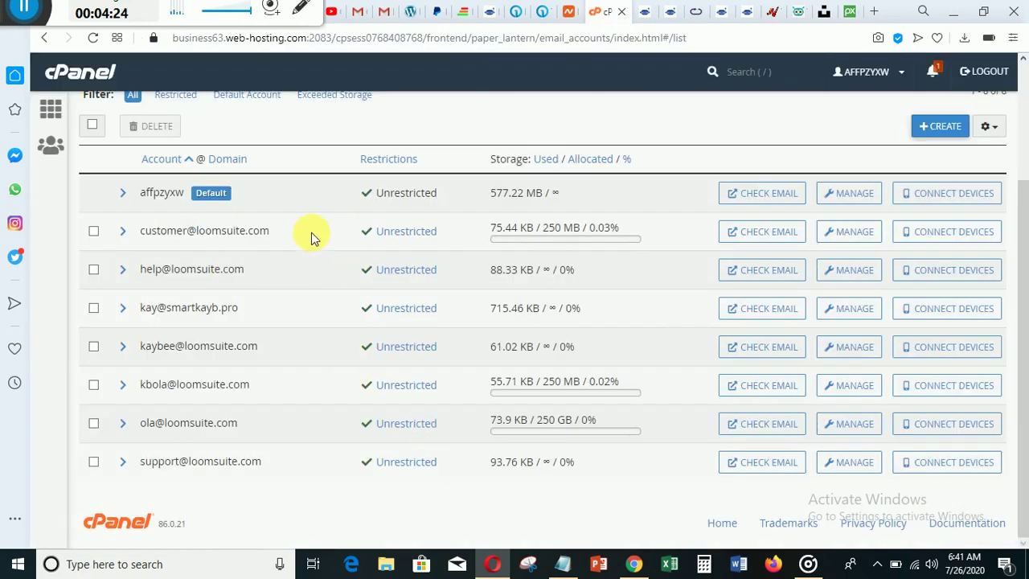
pyautogui.click(752, 234)
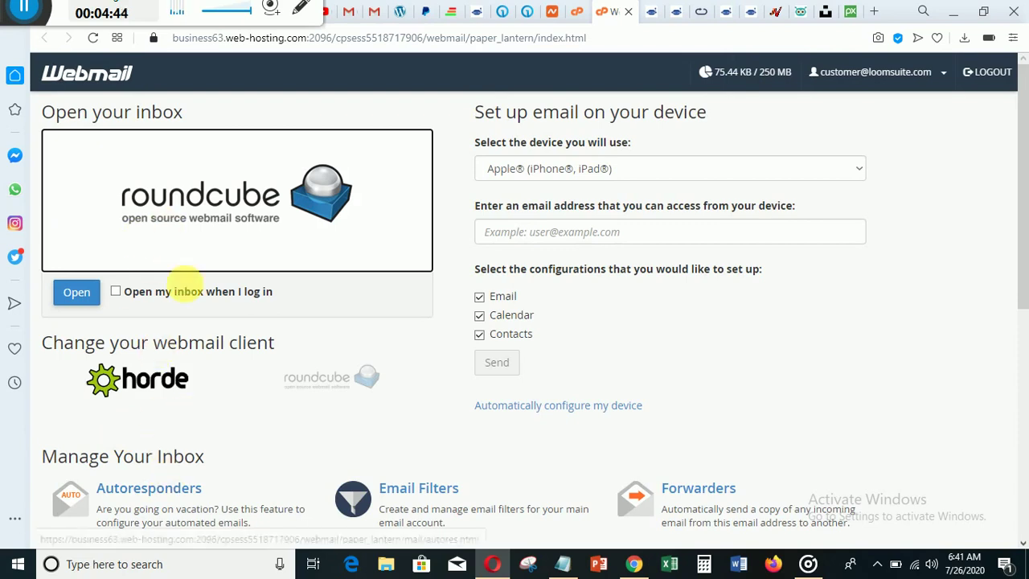
# Step: Open Elastic Email's 'Email Verification for Domain' message in the Roundcube inbox
pyautogui.click(80, 294)
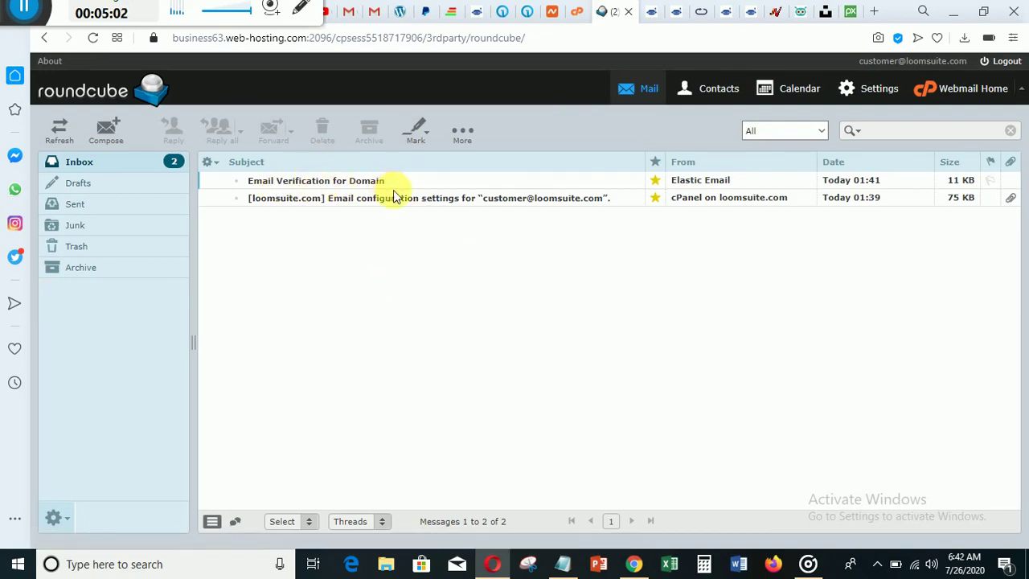
pyautogui.click(351, 184)
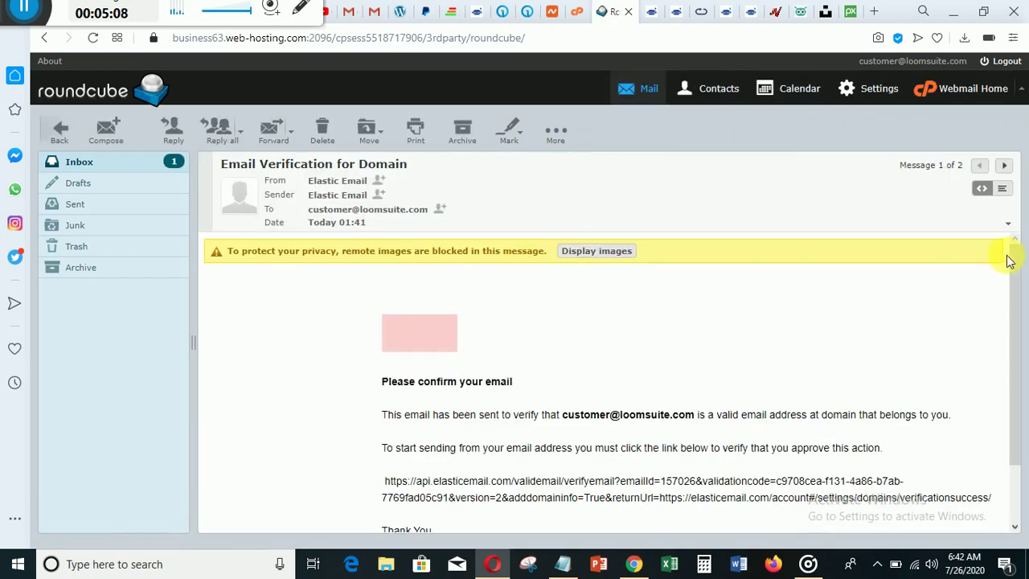
pyautogui.moveTo(1016, 260); pyautogui.dragTo(1018, 321)
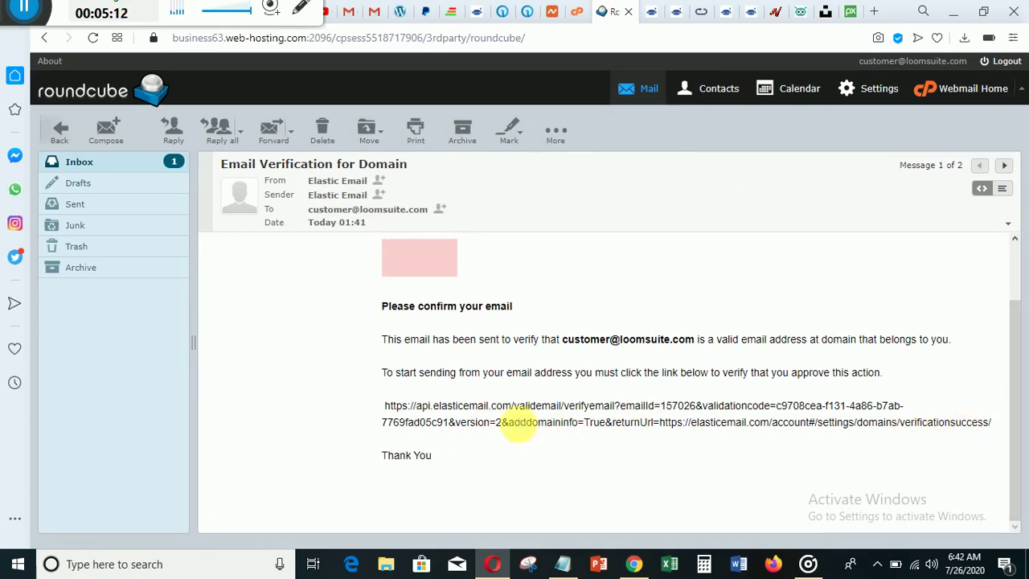
# Step: Copy the message's verification link and start a blank browser tab
pyautogui.moveTo(994, 426); pyautogui.dragTo(385, 406)
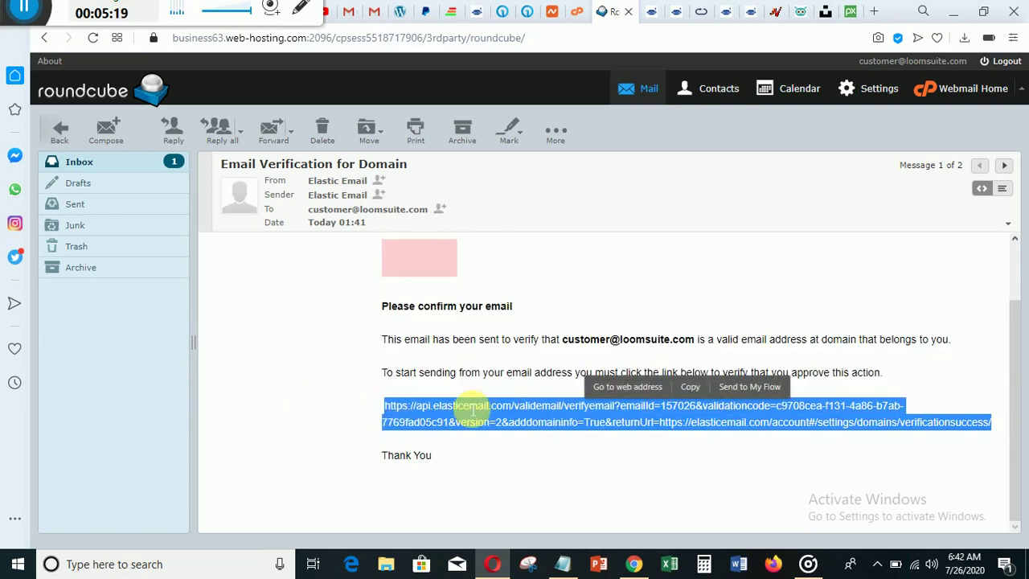
pyautogui.click(690, 388)
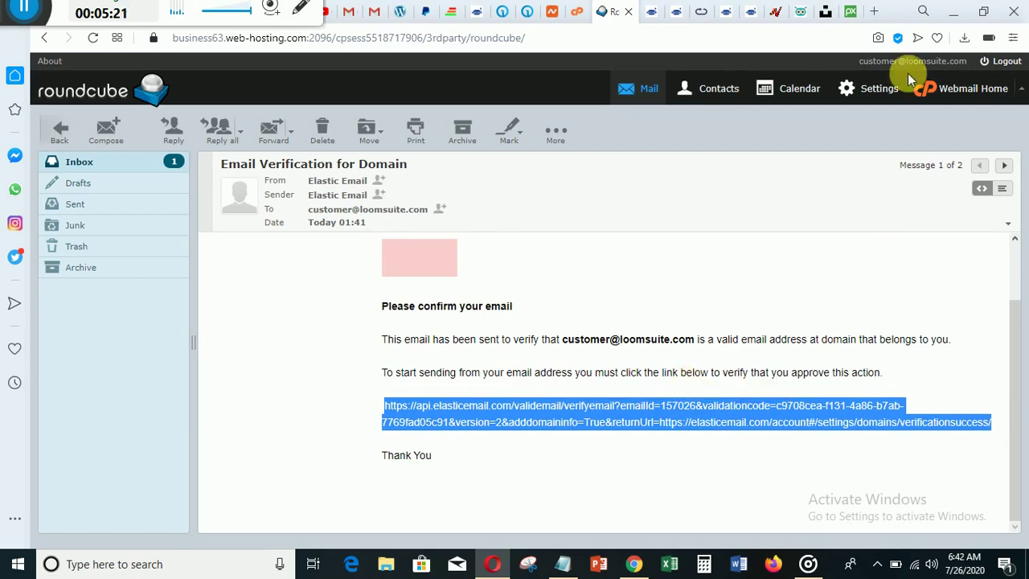
pyautogui.click(875, 13)
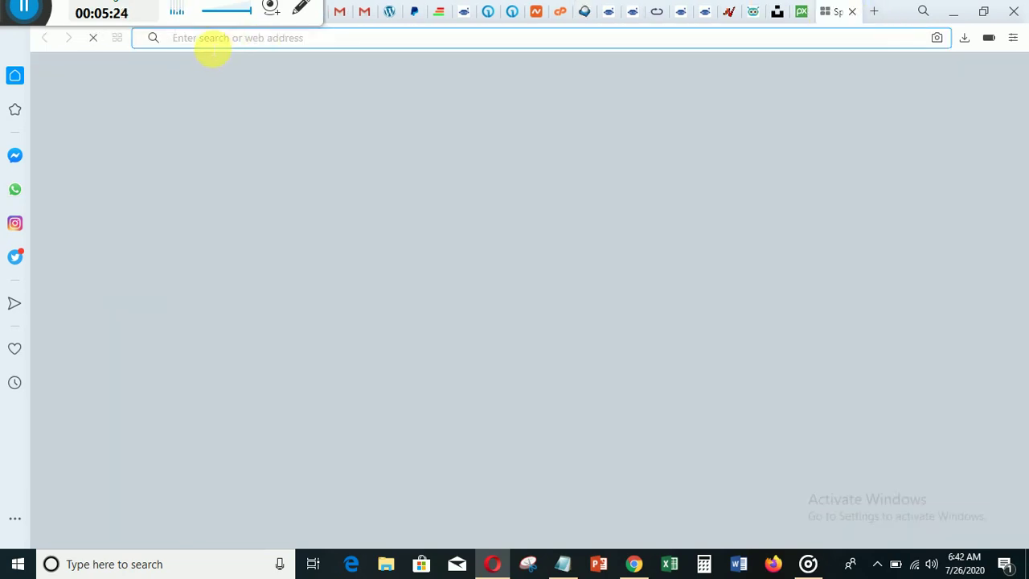
# Step: Open the pasted verification link and log in to the Elastic Email dashboard
pyautogui.rightClick(207, 43)
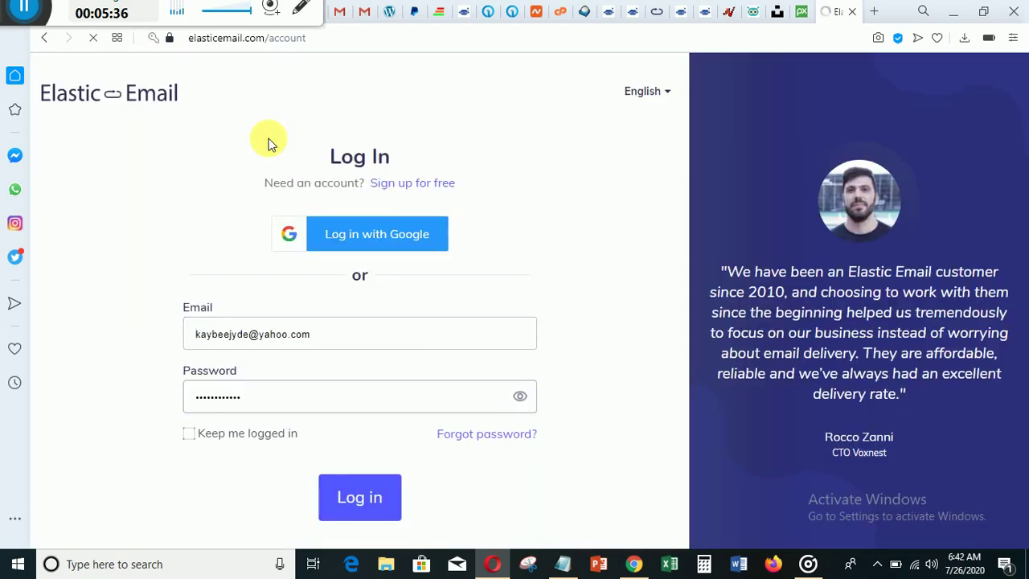
pyautogui.click(355, 492)
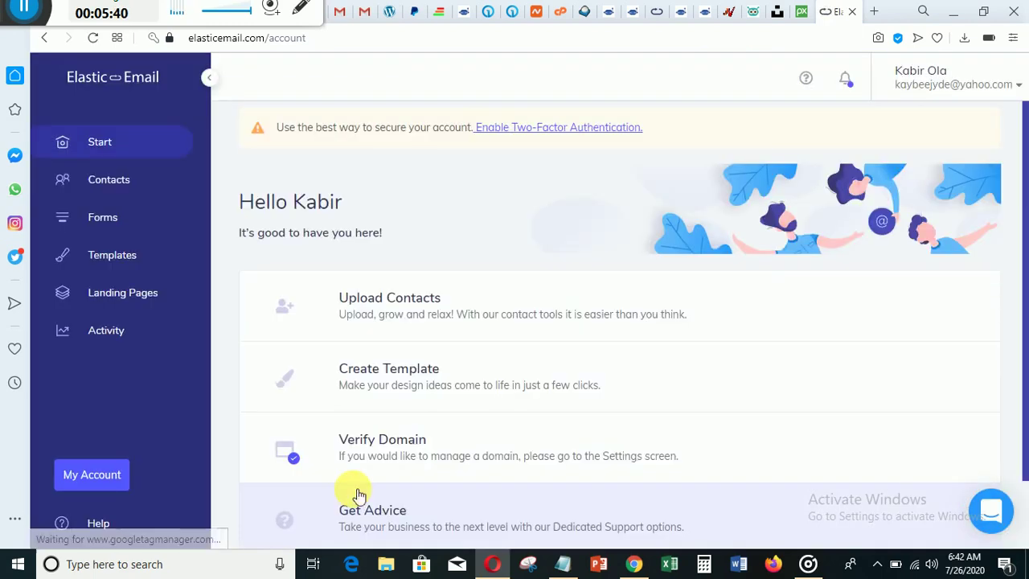
pyautogui.moveTo(1023, 282); pyautogui.dragTo(1018, 314)
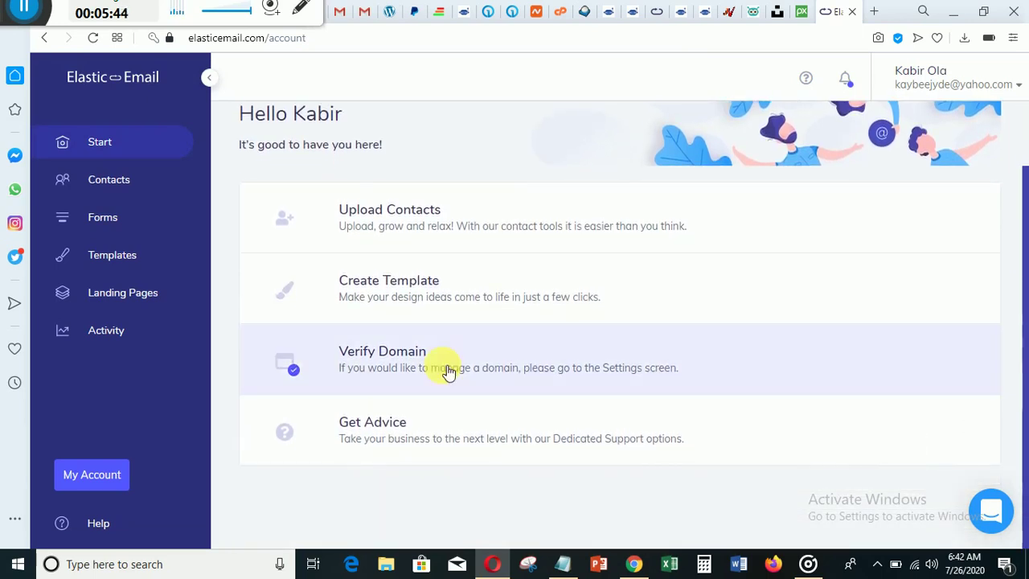
pyautogui.click(442, 359)
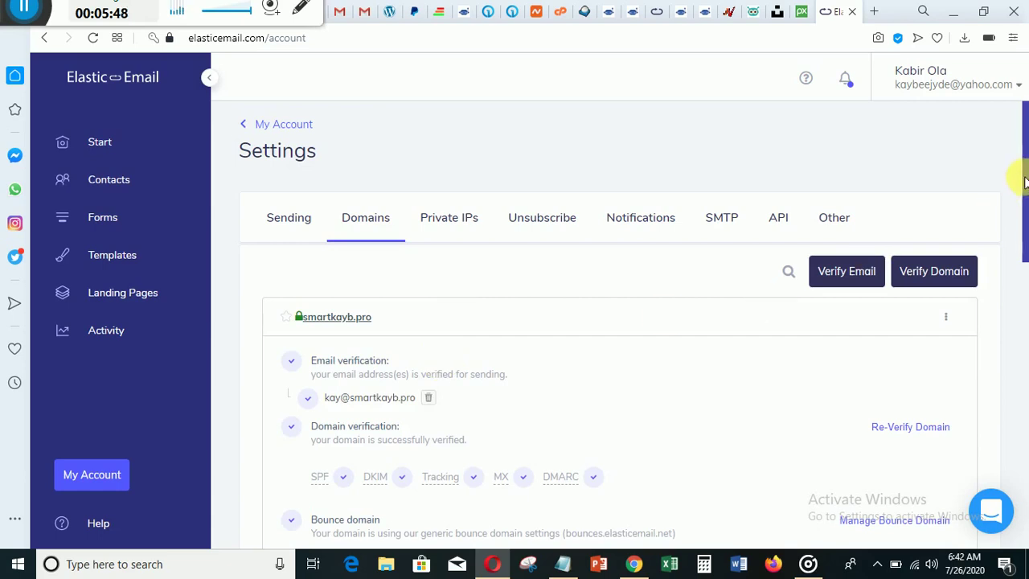
pyautogui.moveTo(1025, 184); pyautogui.dragTo(1027, 346)
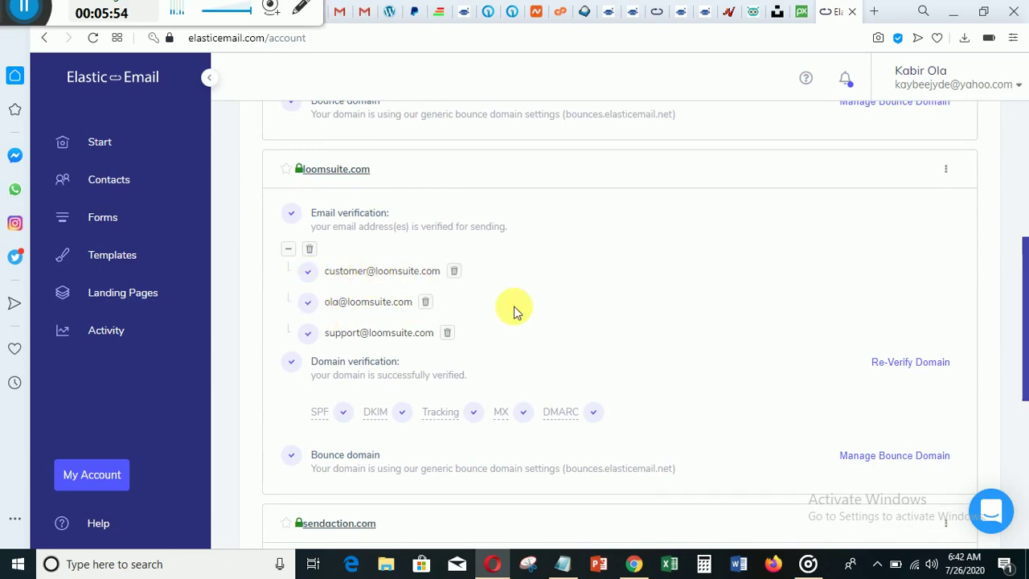
pyautogui.moveTo(1027, 304); pyautogui.dragTo(1026, 140)
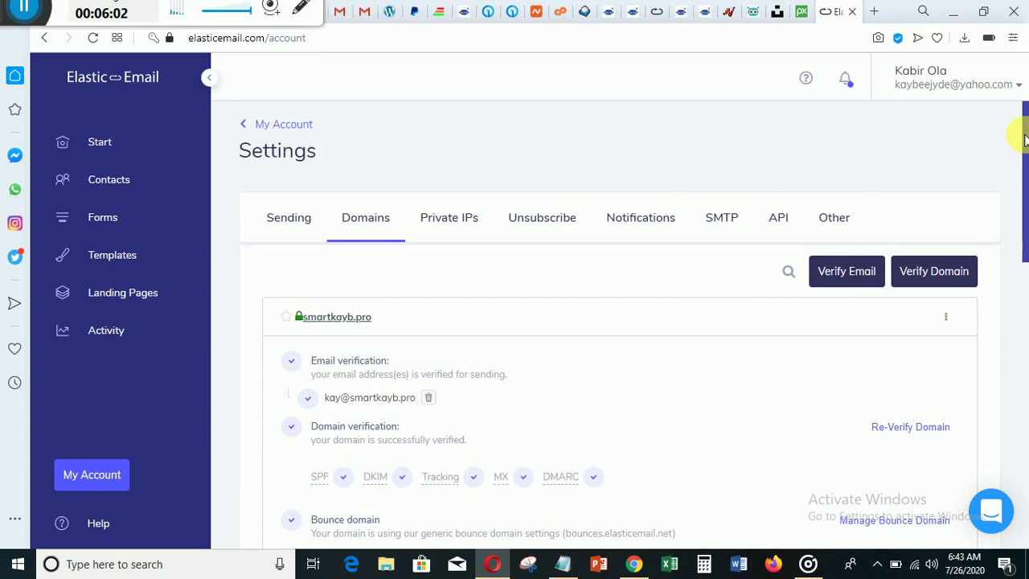
pyautogui.moveTo(1026, 141); pyautogui.dragTo(1027, 250)
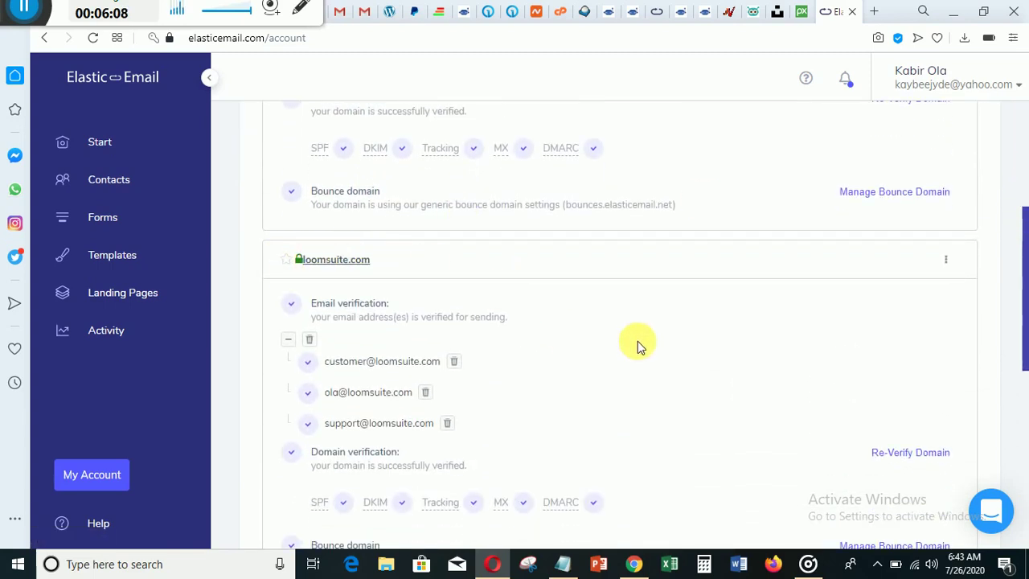
pyautogui.moveTo(1019, 270); pyautogui.dragTo(1026, 302)
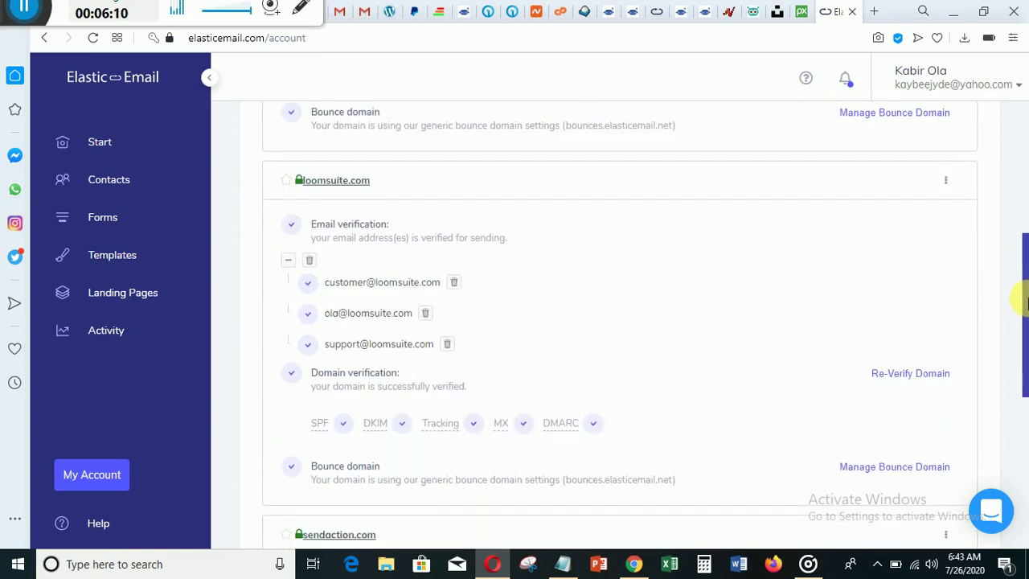
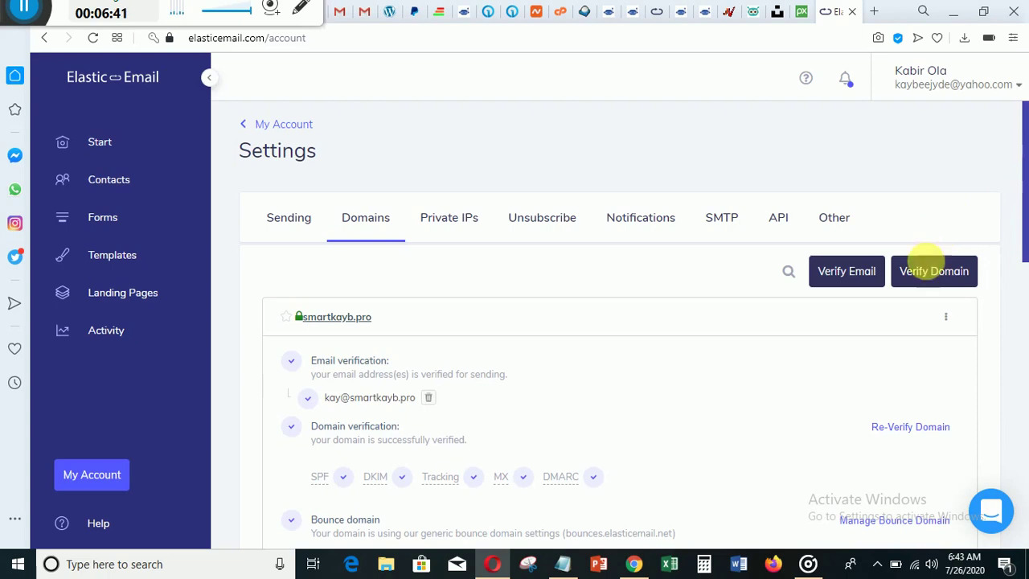
pyautogui.click(921, 273)
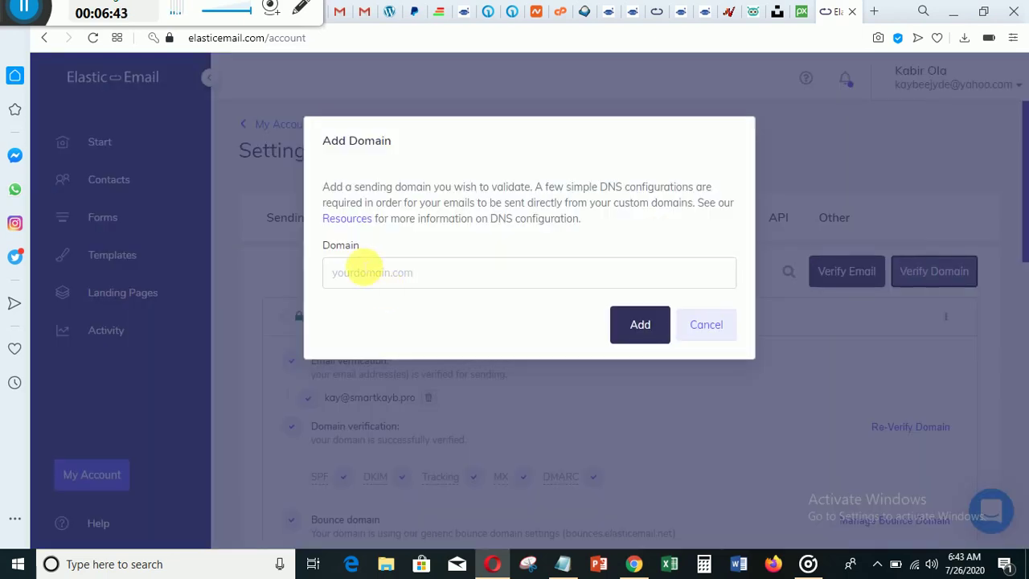
pyautogui.click(354, 273)
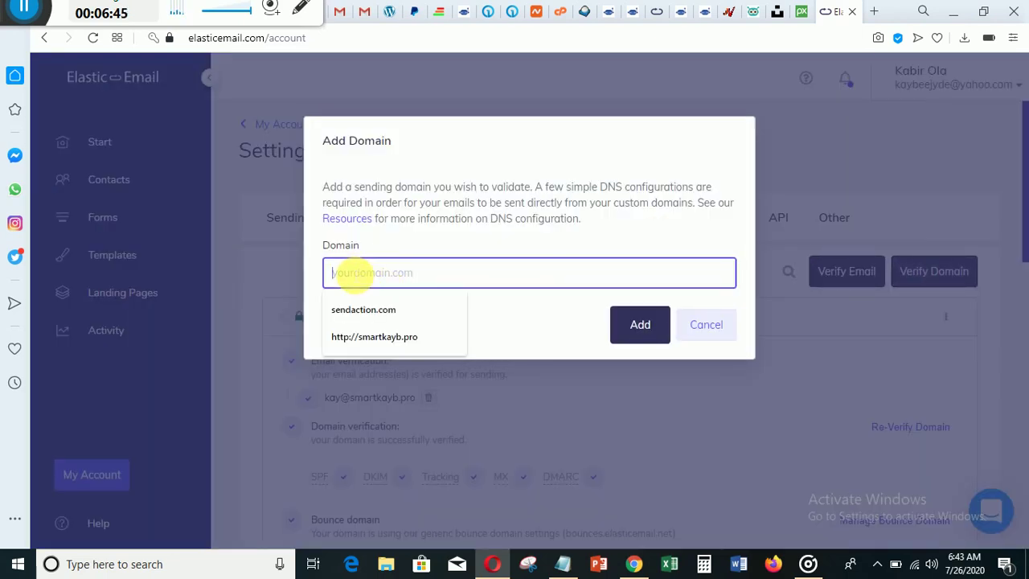
pyautogui.click(515, 313)
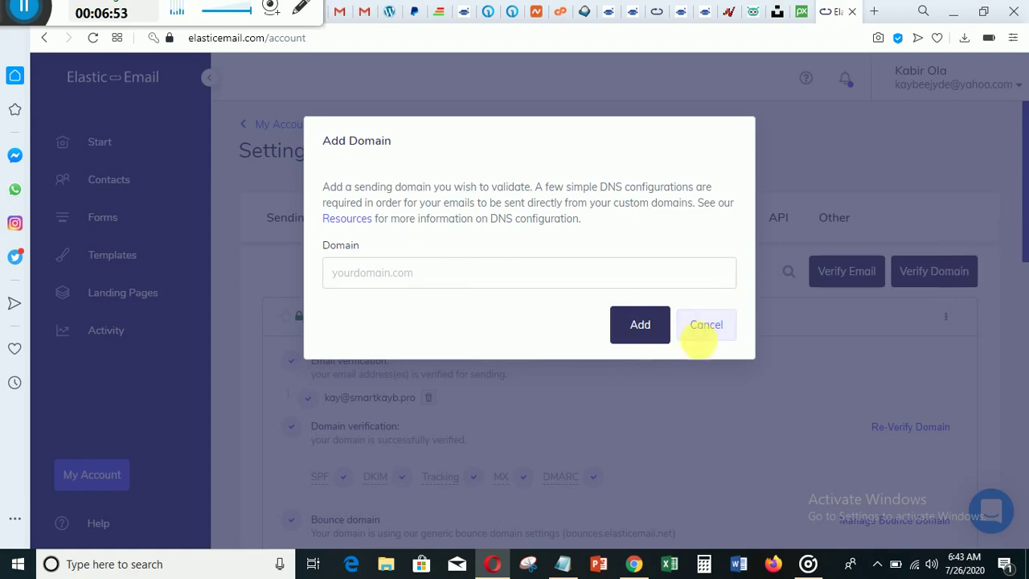
pyautogui.click(701, 330)
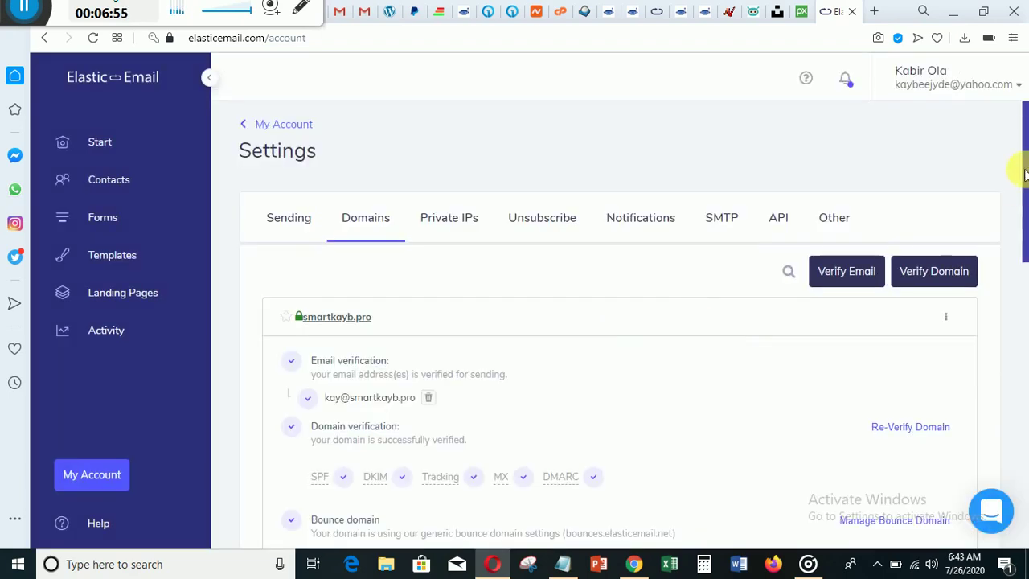
pyautogui.moveTo(1026, 176); pyautogui.dragTo(1026, 207)
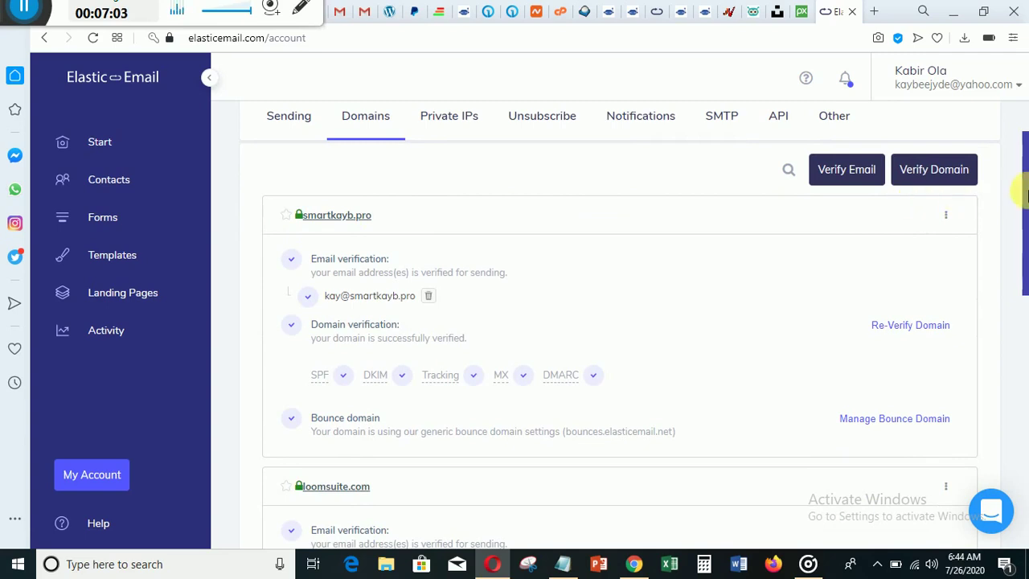
pyautogui.moveTo(1026, 178); pyautogui.dragTo(1027, 270)
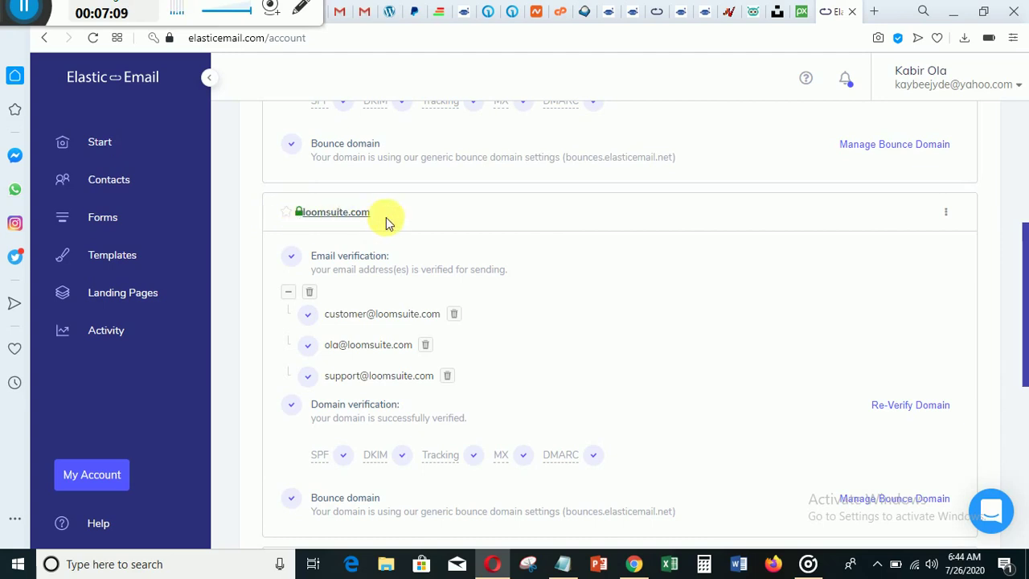
pyautogui.moveTo(1026, 259); pyautogui.dragTo(1023, 329)
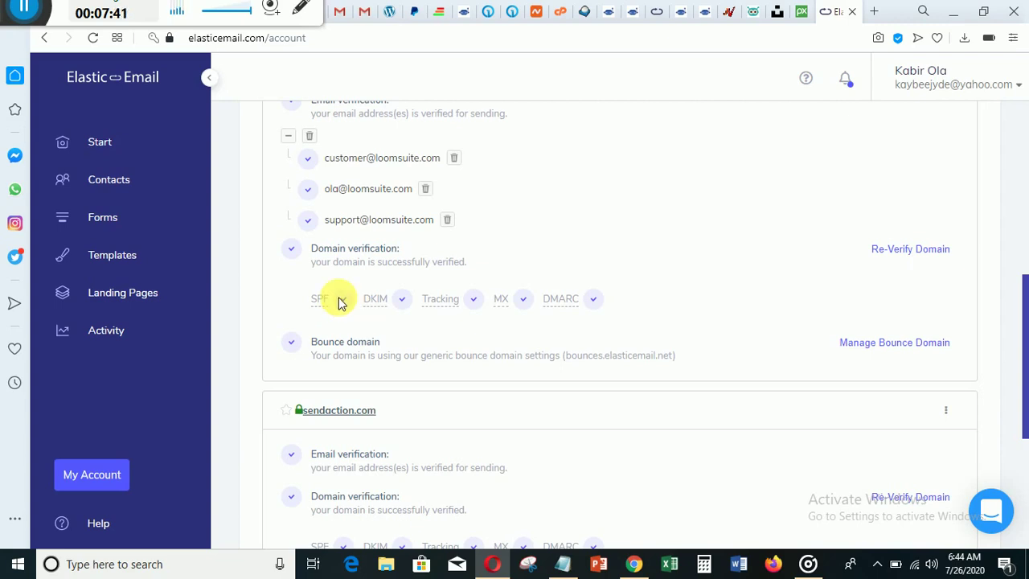
# Step: Read the SPF record explanation for the sender domain, then close it
pyautogui.click(322, 296)
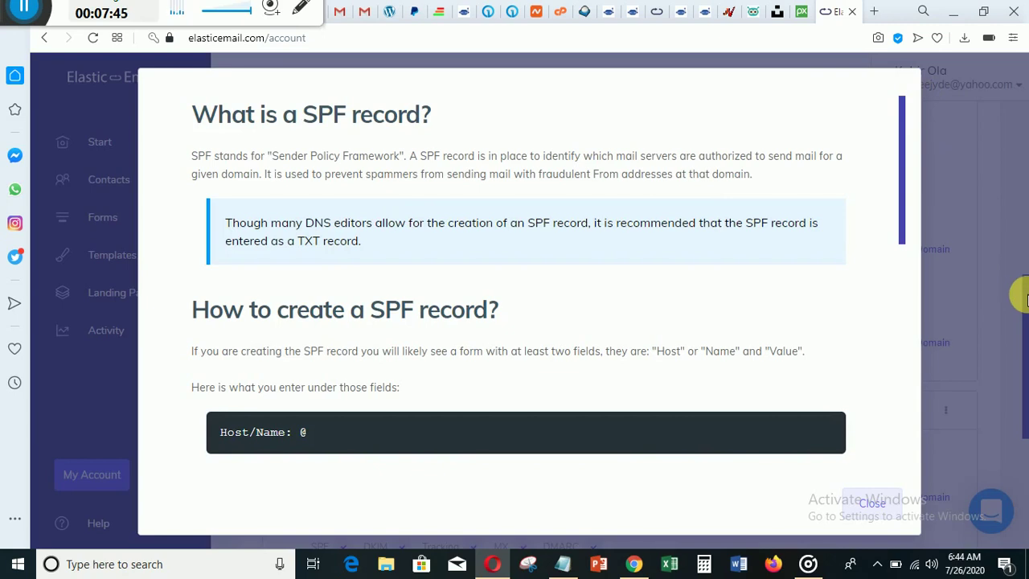
pyautogui.moveTo(906, 156); pyautogui.dragTo(903, 133)
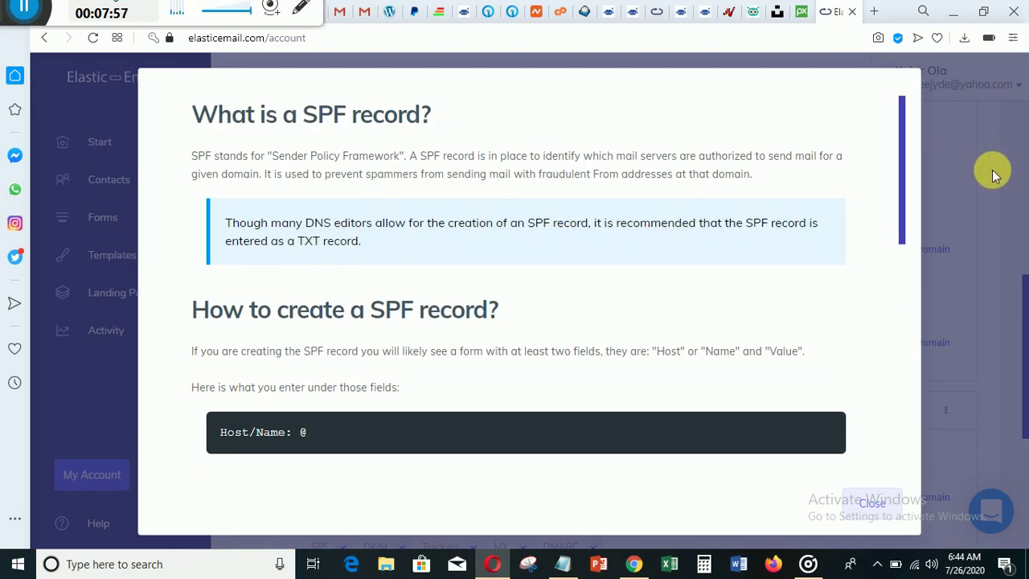
pyautogui.click(874, 504)
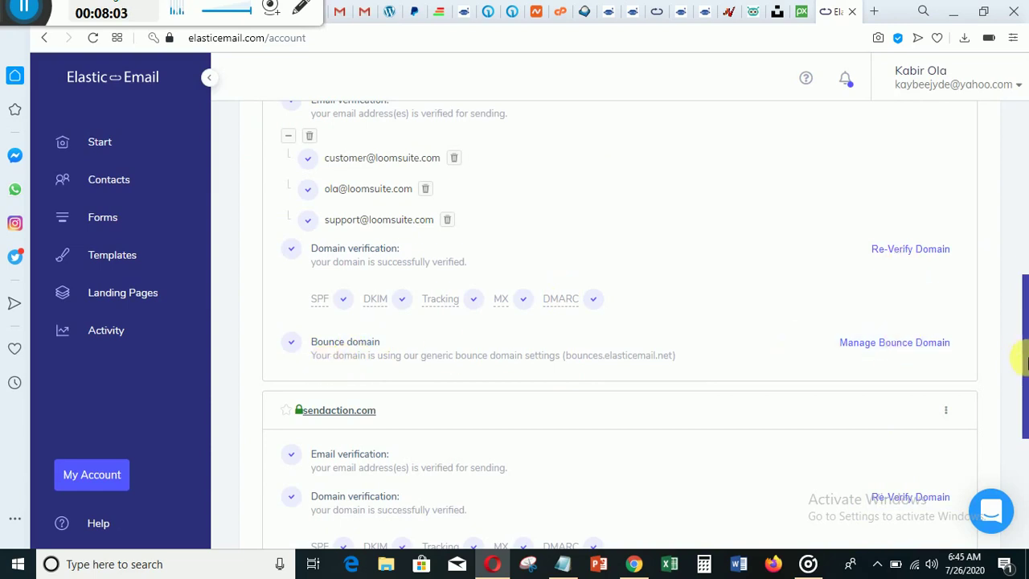
pyautogui.moveTo(1026, 362); pyautogui.dragTo(1024, 183)
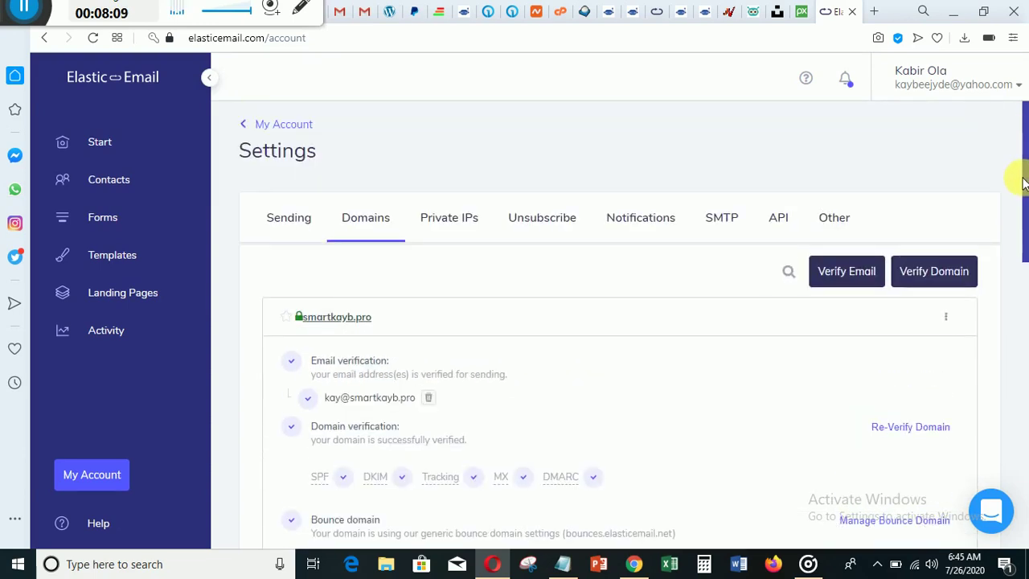
# Step: Bring up the 'How to verify your domain' help article in its browser tab
pyautogui.click(24, 10)
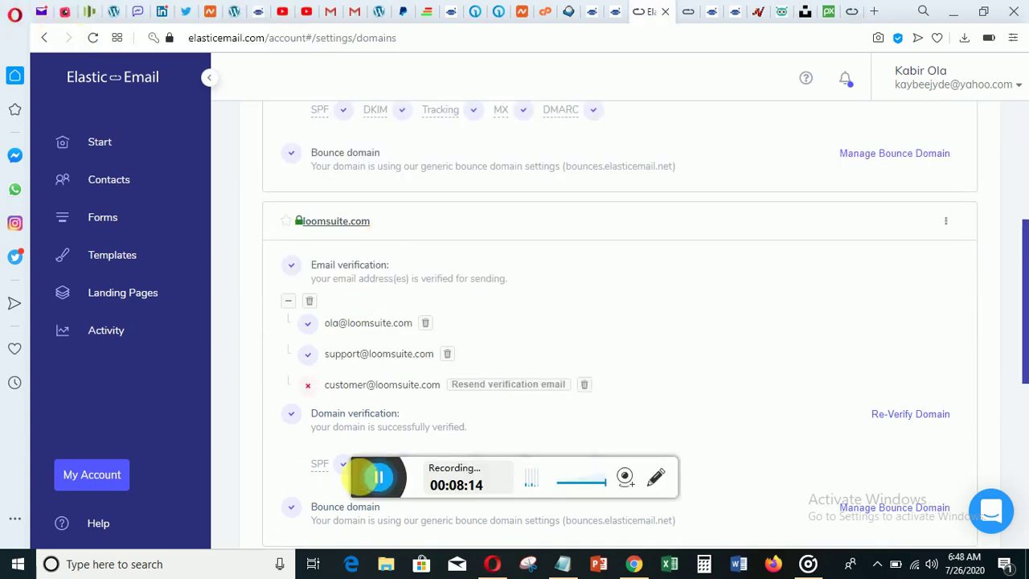
pyautogui.moveTo(377, 477); pyautogui.dragTo(8, 17)
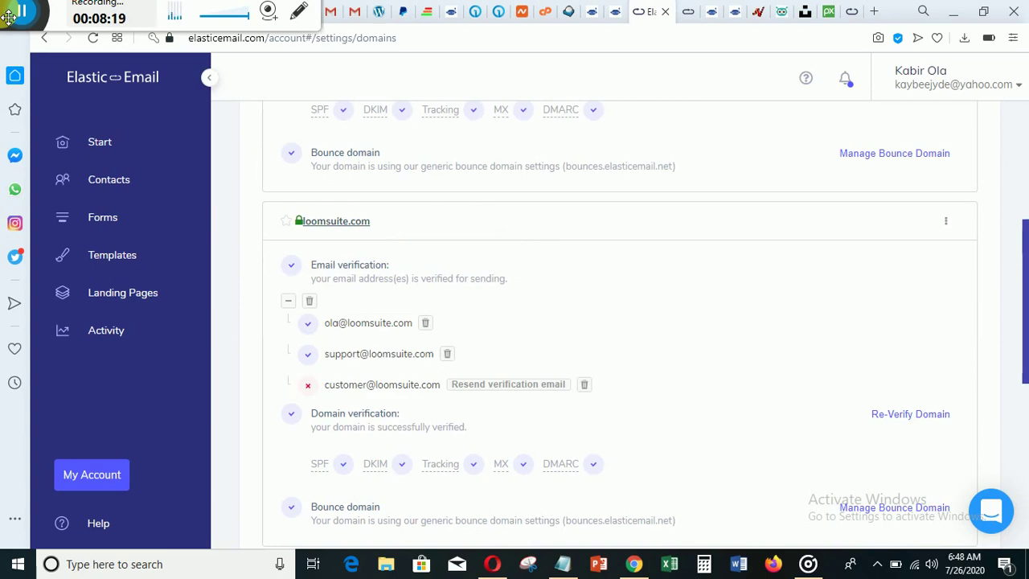
pyautogui.click(687, 13)
# Step: Check the help article's full web address in the address bar
pyautogui.click(348, 38)
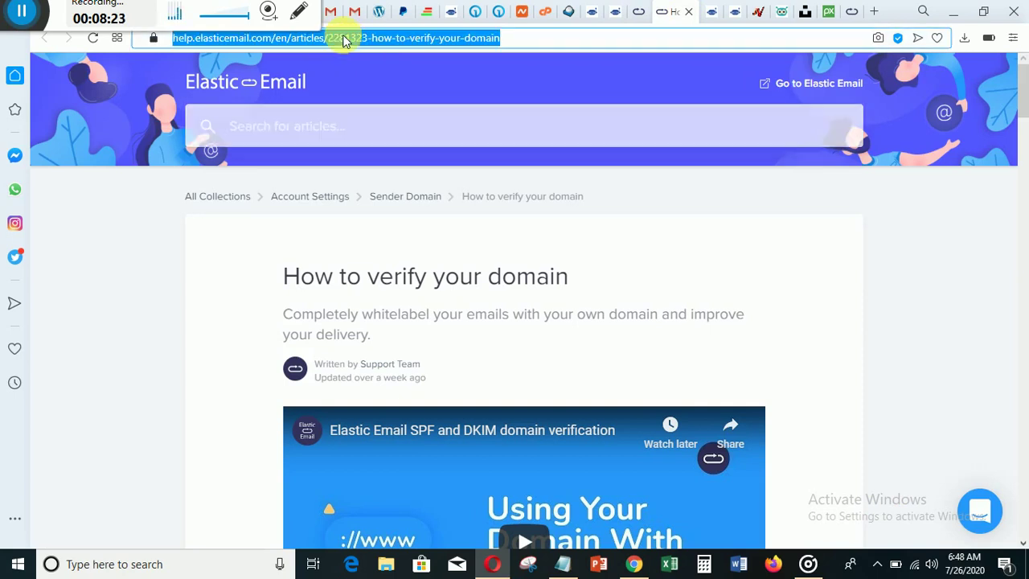
pyautogui.click(339, 38)
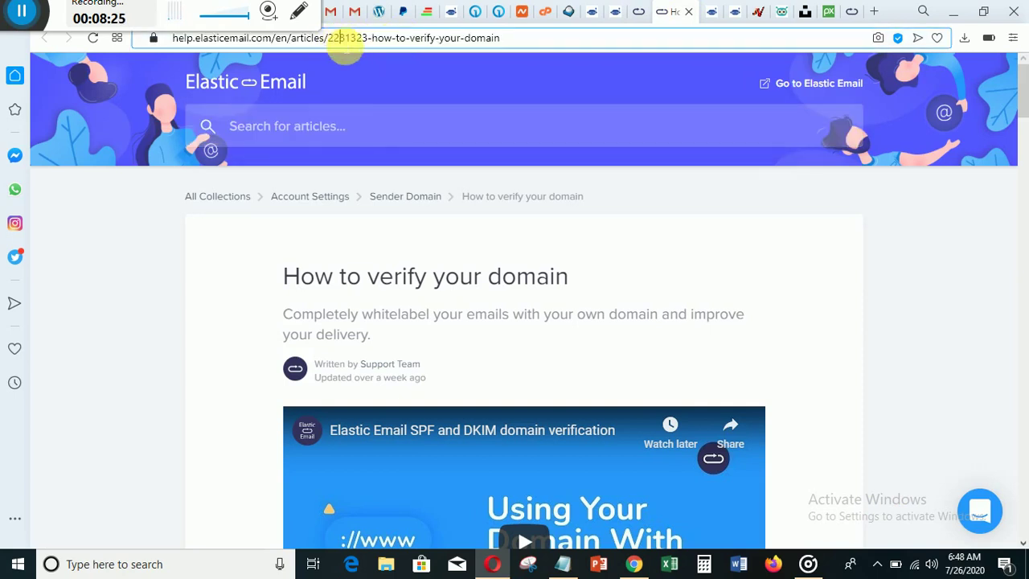
pyautogui.click(128, 274)
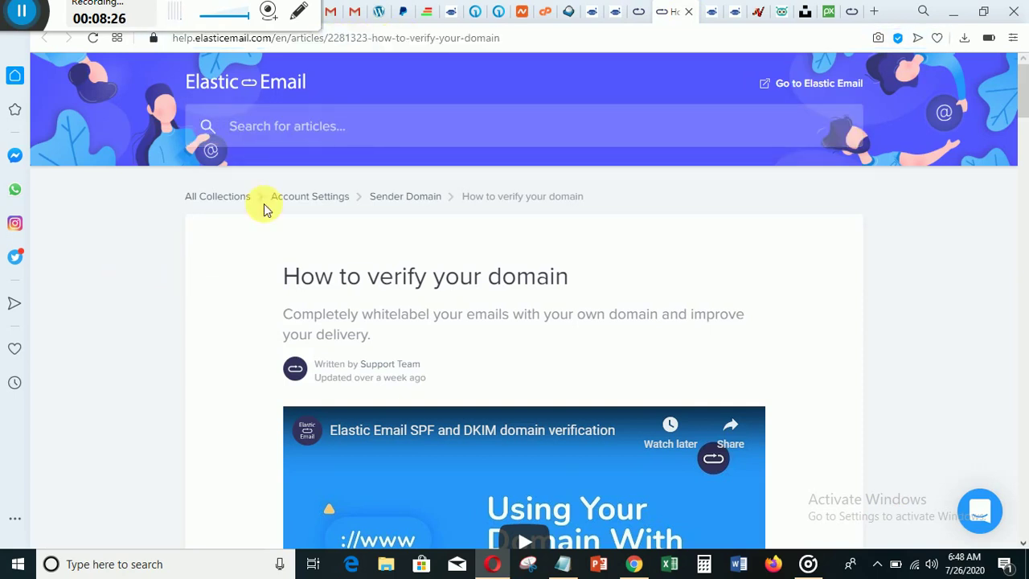
pyautogui.click(356, 38)
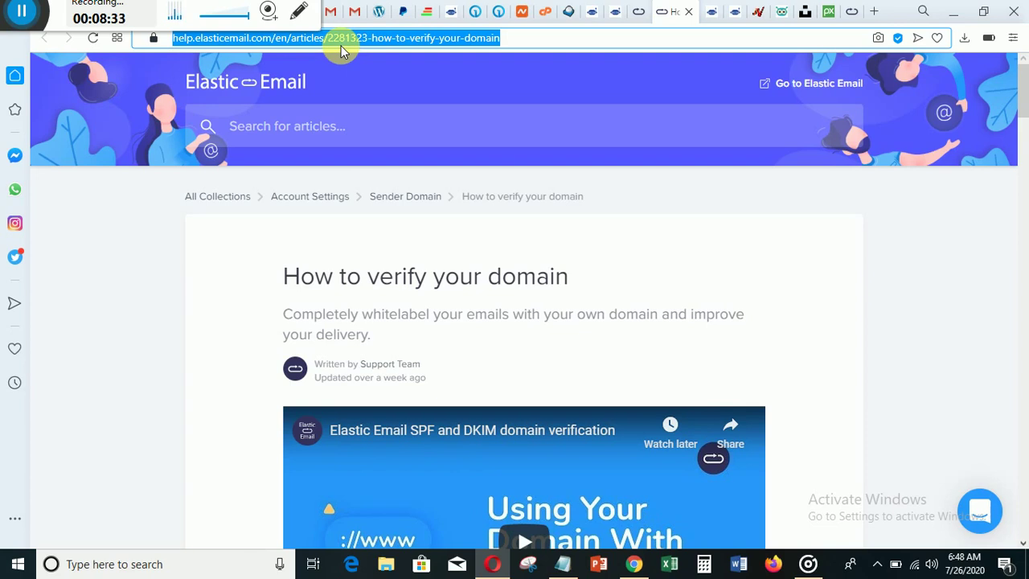
pyautogui.click(125, 322)
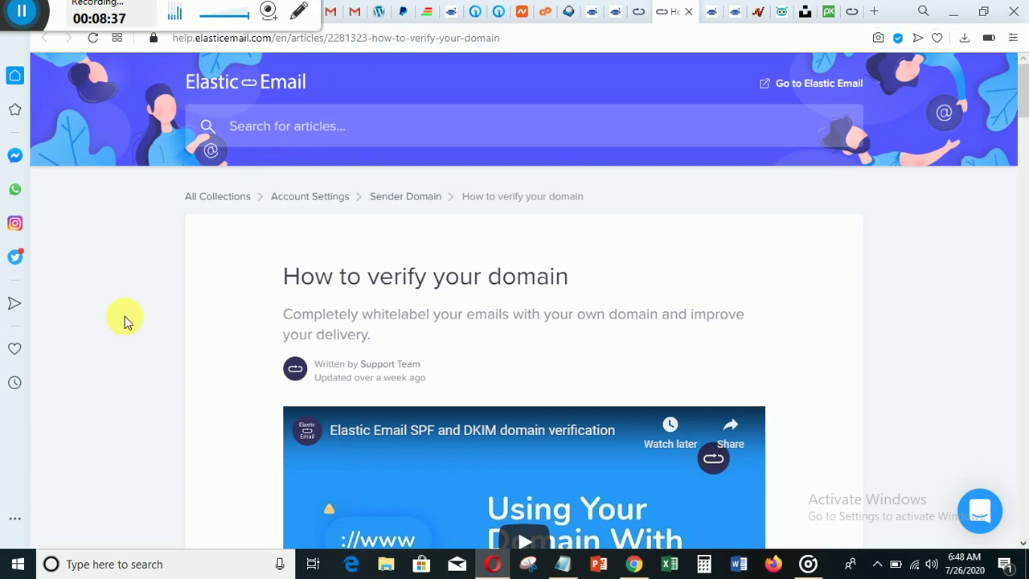
# Step: Skim the verification article, then switch to the Namecheap domain dashboard
pyautogui.scroll(-1, 124, 322)
pyautogui.scroll(-3, 124, 322)
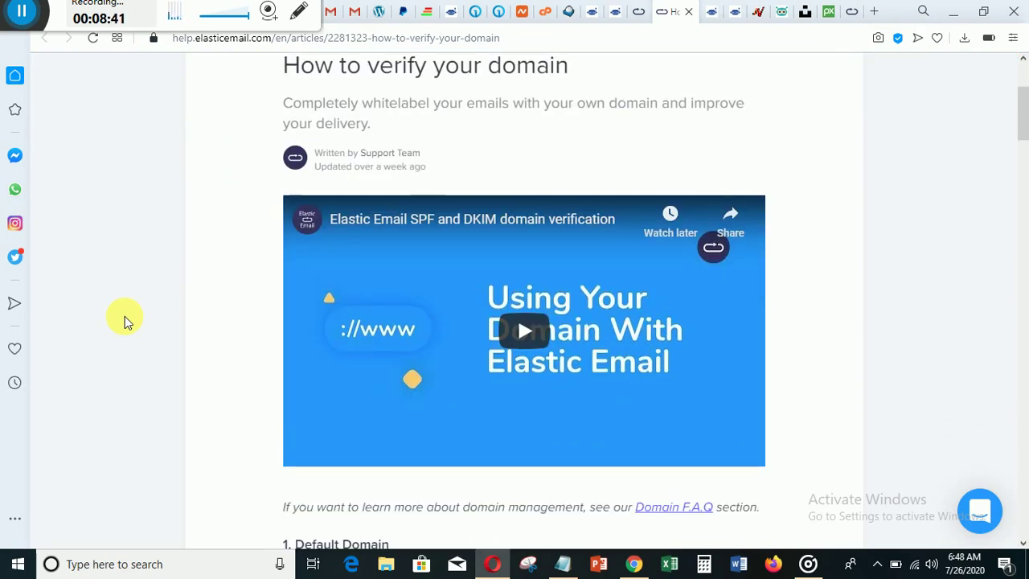
pyautogui.scroll(3, 125, 322)
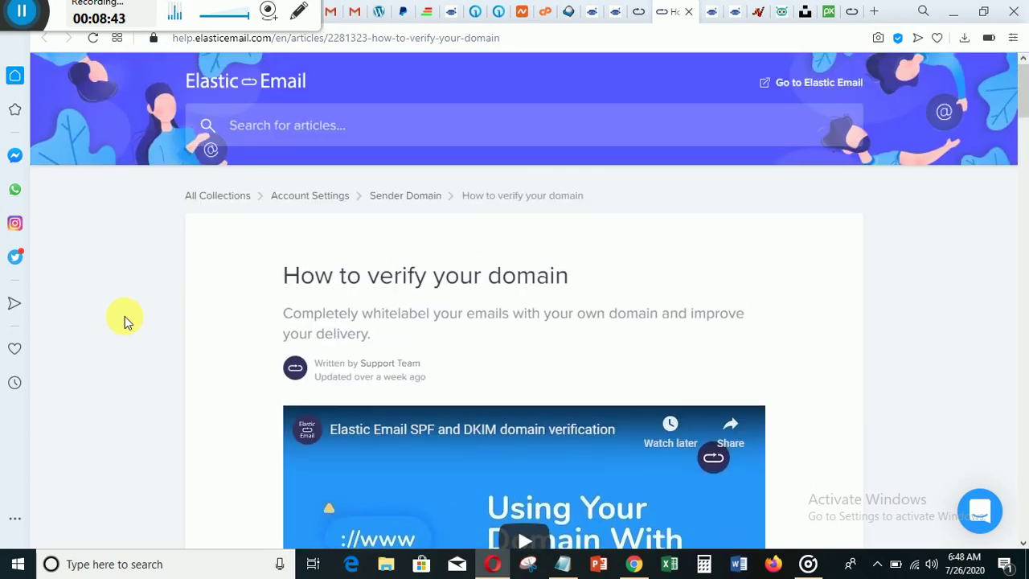
pyautogui.scroll(-1, 125, 321)
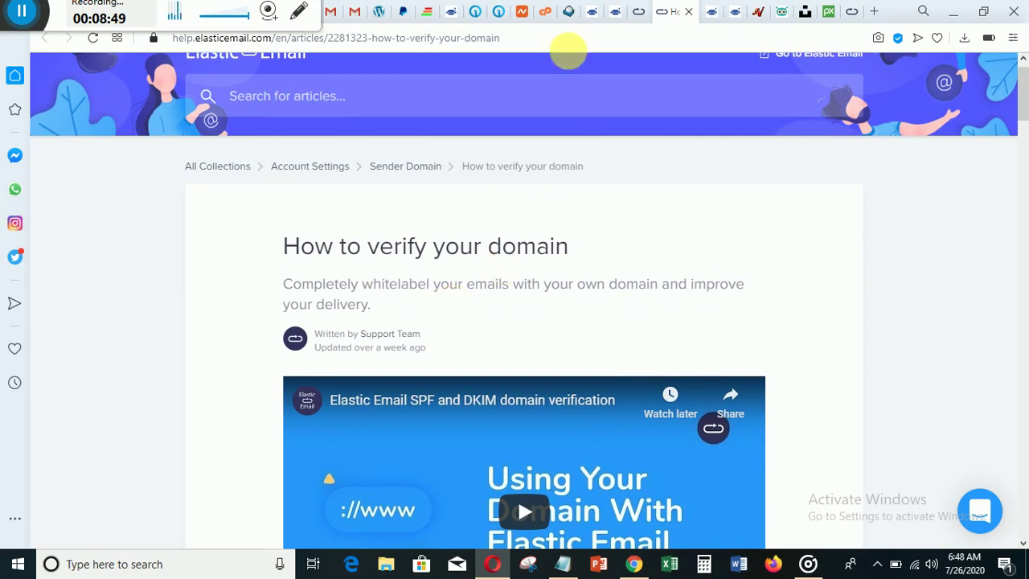
pyautogui.click(524, 12)
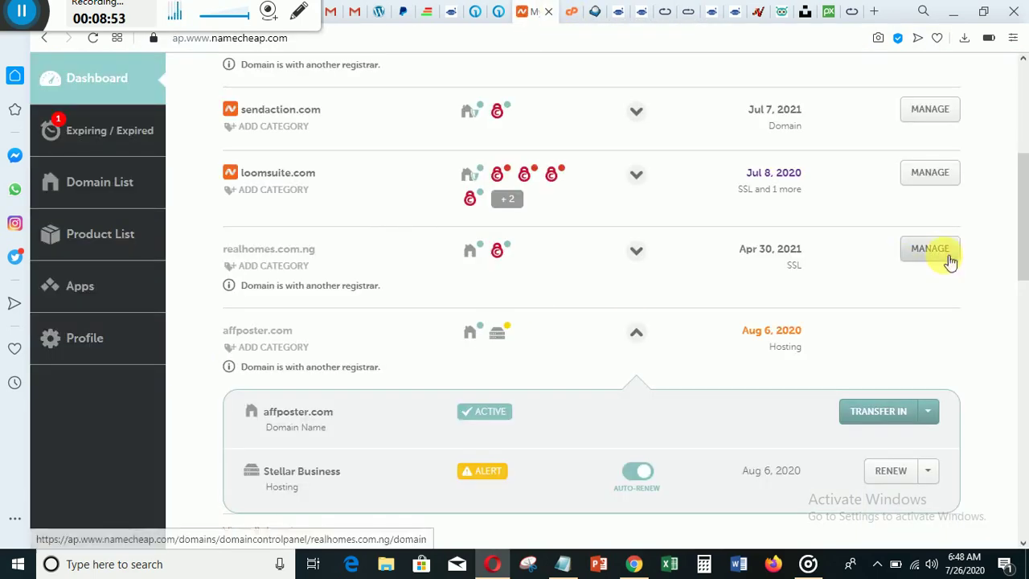
# Step: Glance at the hosting email accounts list in Namecheap
pyautogui.click(571, 11)
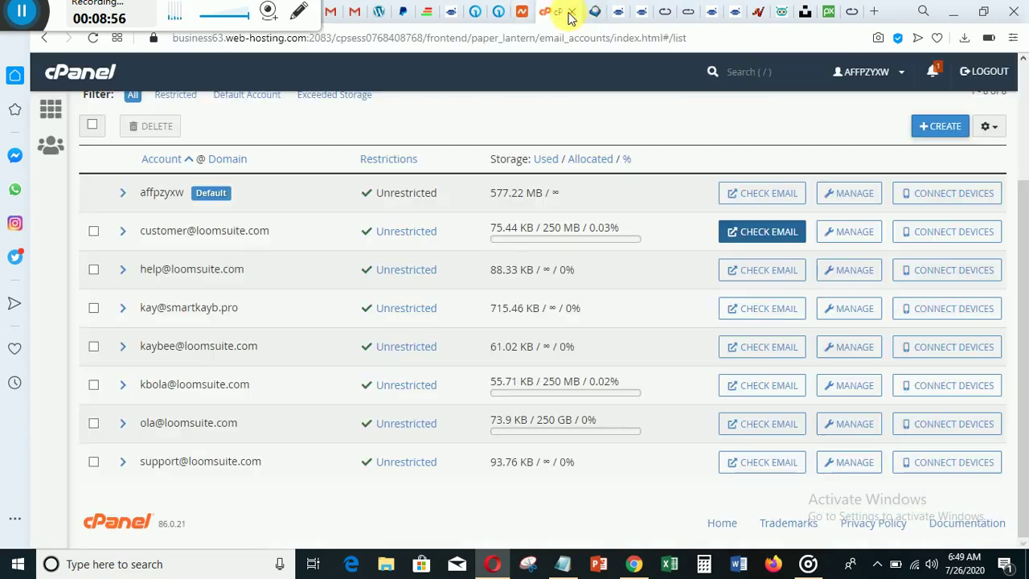
pyautogui.click(527, 12)
pyautogui.moveTo(1018, 168); pyautogui.dragTo(1012, 302)
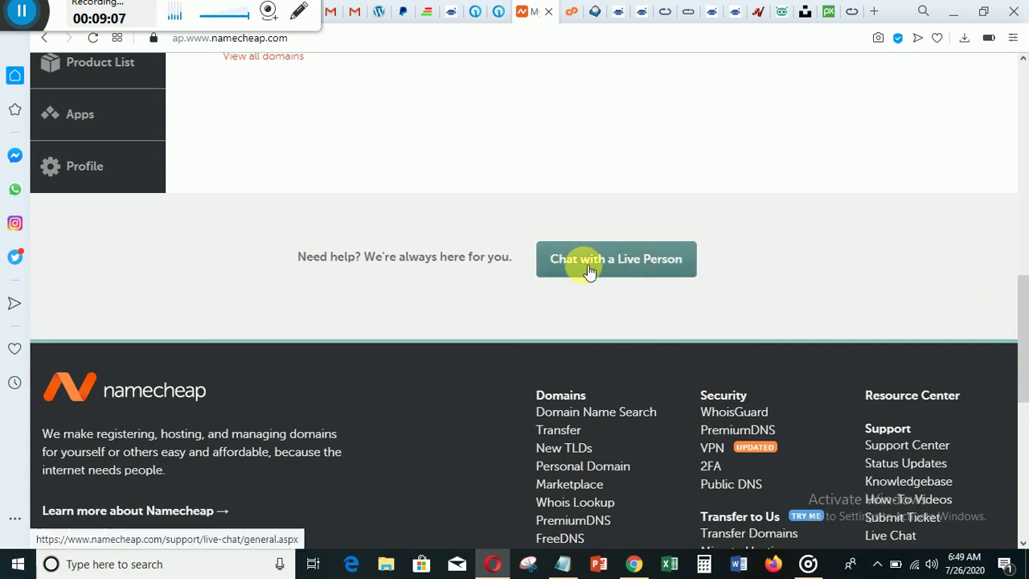
# Step: Open Namecheap live-chat support in a new tab, then check the verification email in webmail
pyautogui.rightClick(614, 261)
pyautogui.click(652, 277)
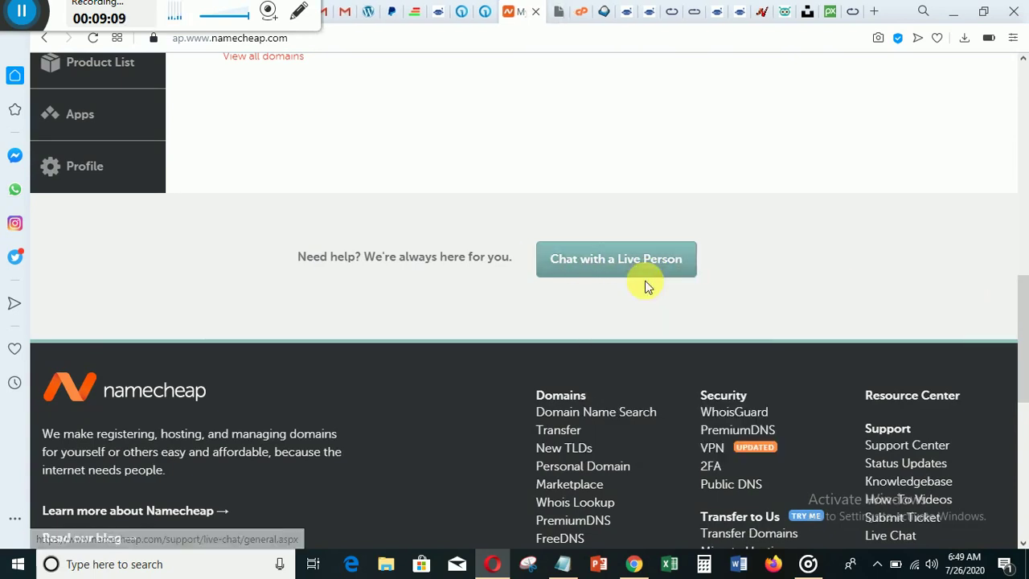
pyautogui.click(561, 13)
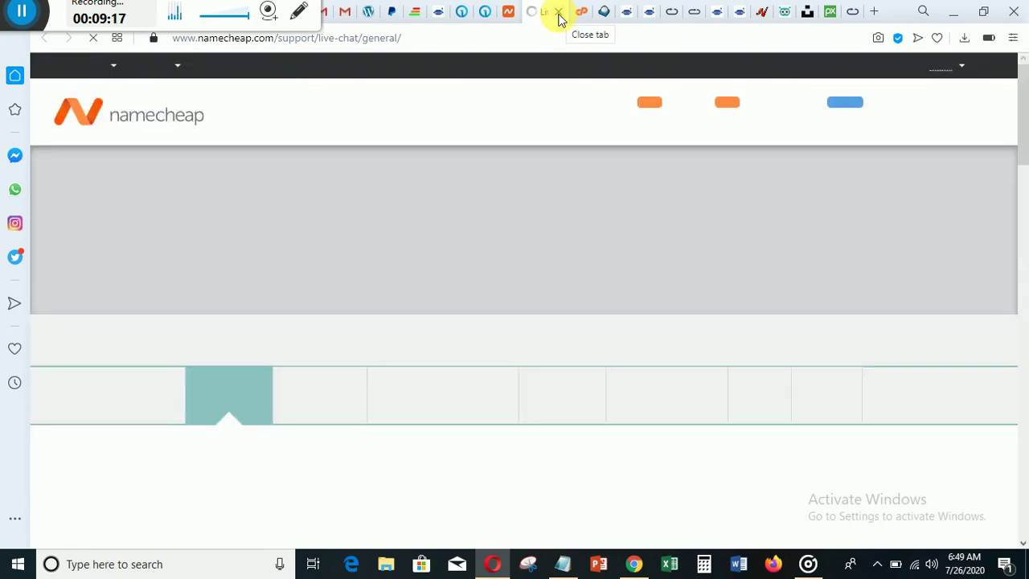
pyautogui.click(606, 15)
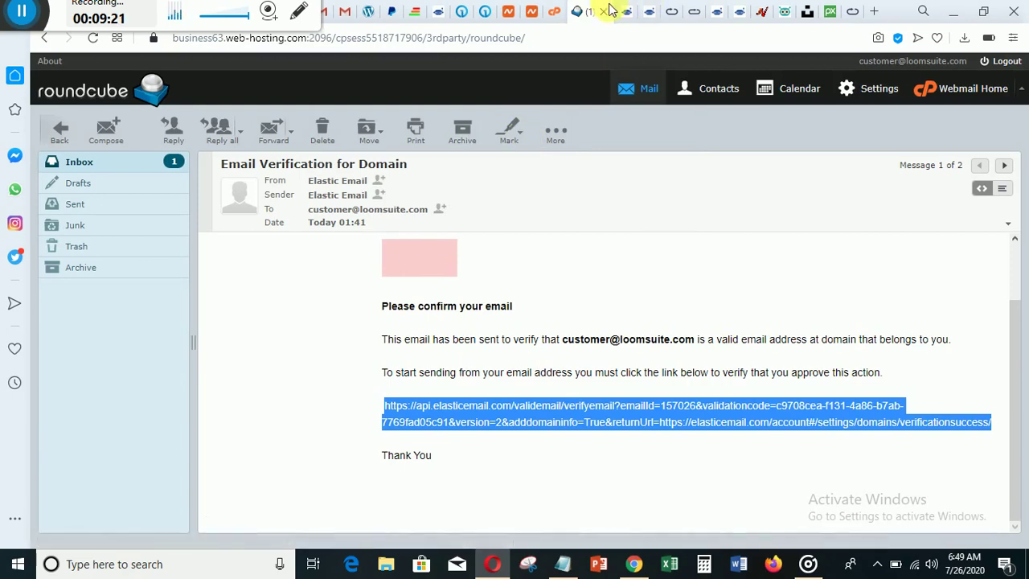
pyautogui.click(694, 13)
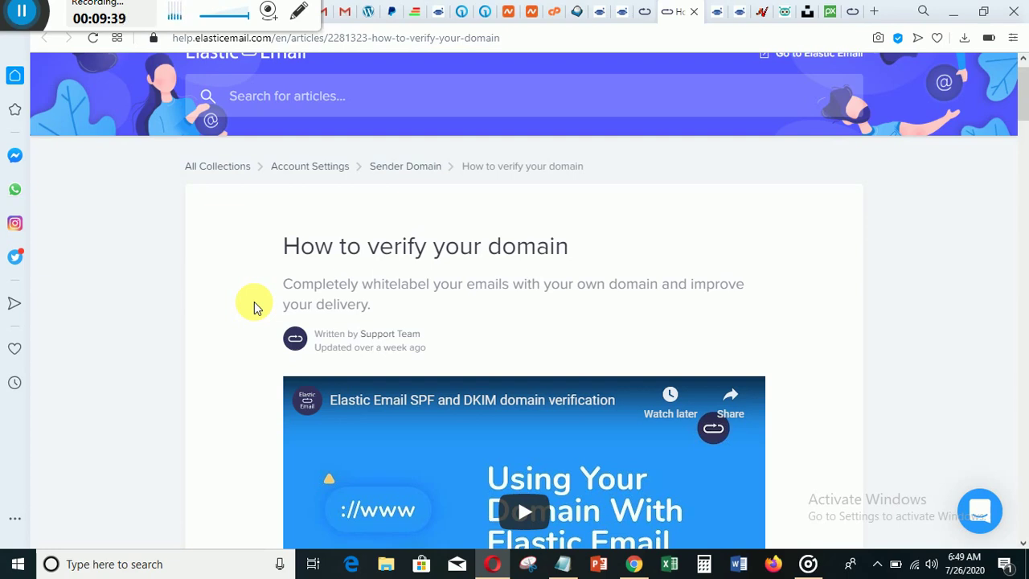
# Step: Scroll through the article's SPF and DKIM record instructions and back up to the top
pyautogui.scroll(-3, 254, 308)
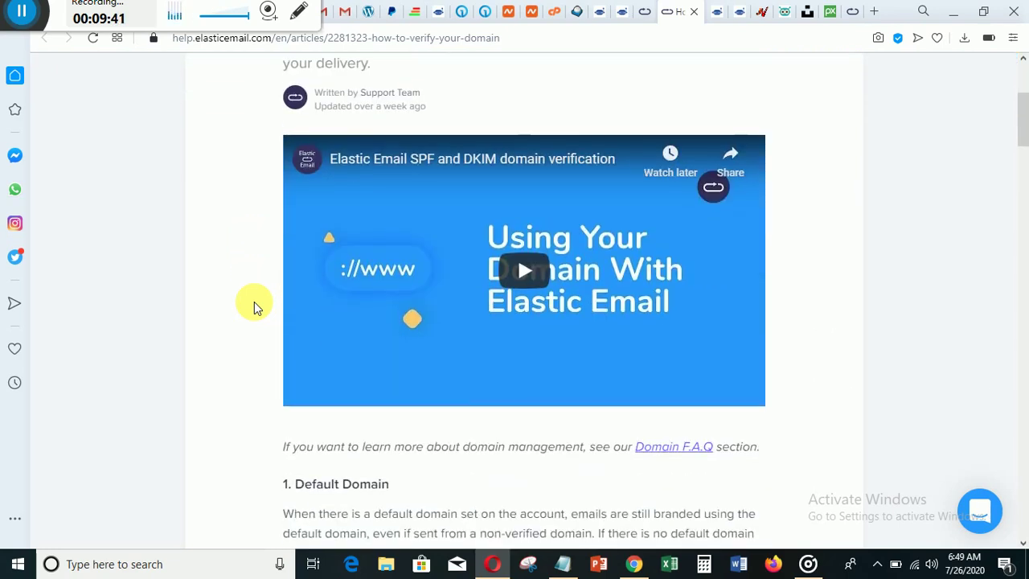
pyautogui.scroll(-1, 254, 301)
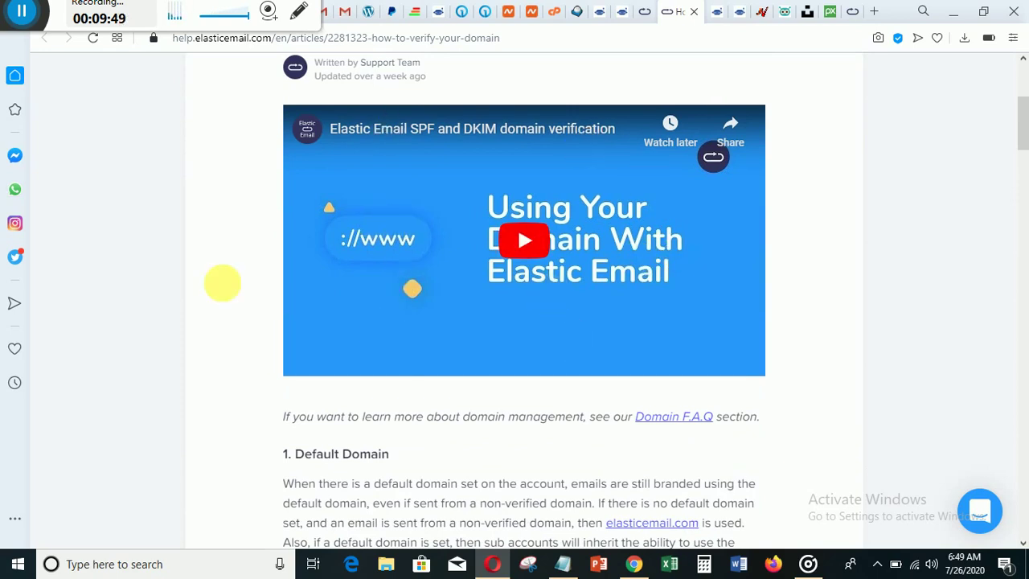
pyautogui.scroll(-5, 218, 308)
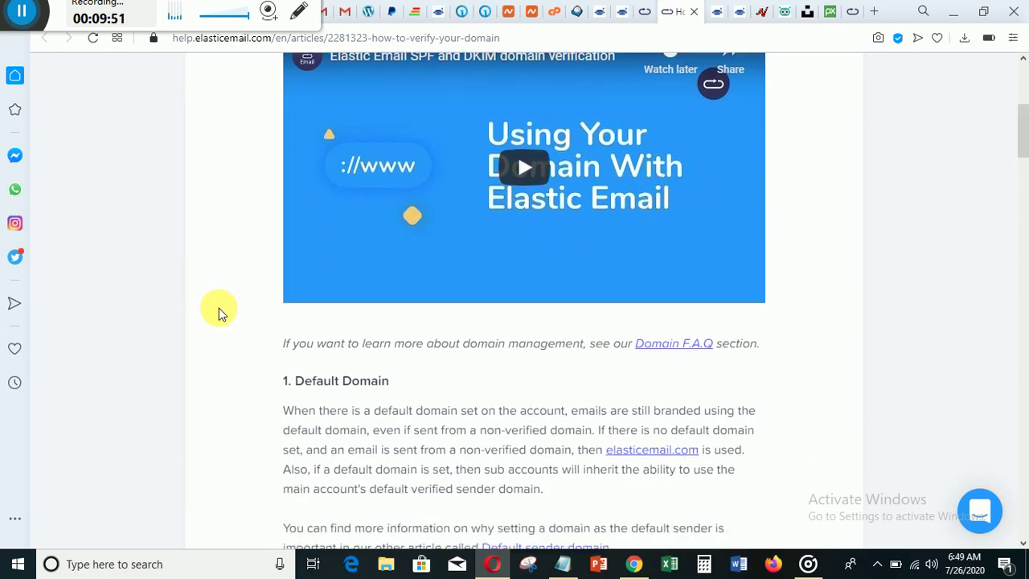
pyautogui.scroll(-5, 218, 309)
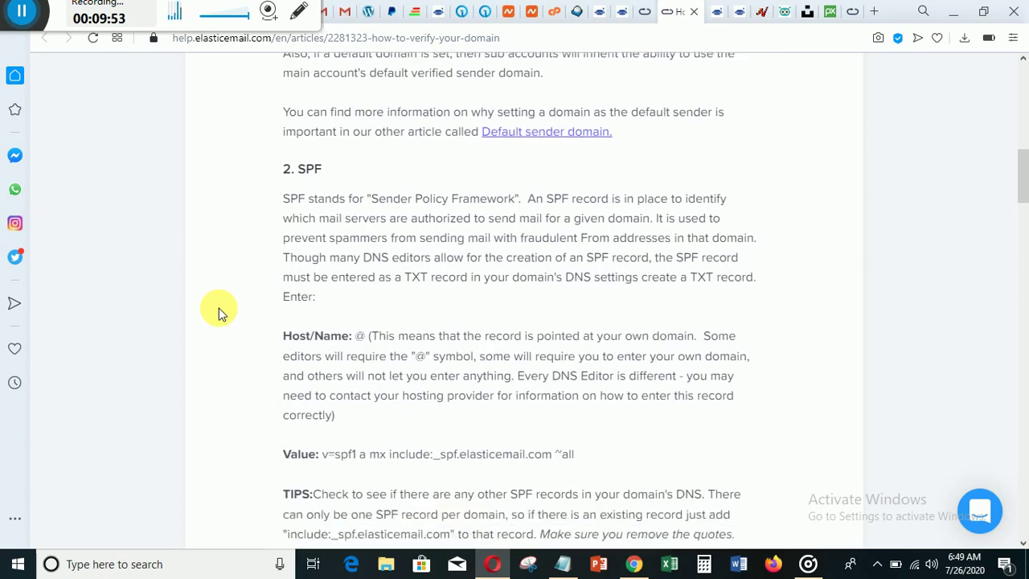
pyautogui.scroll(9, 219, 308)
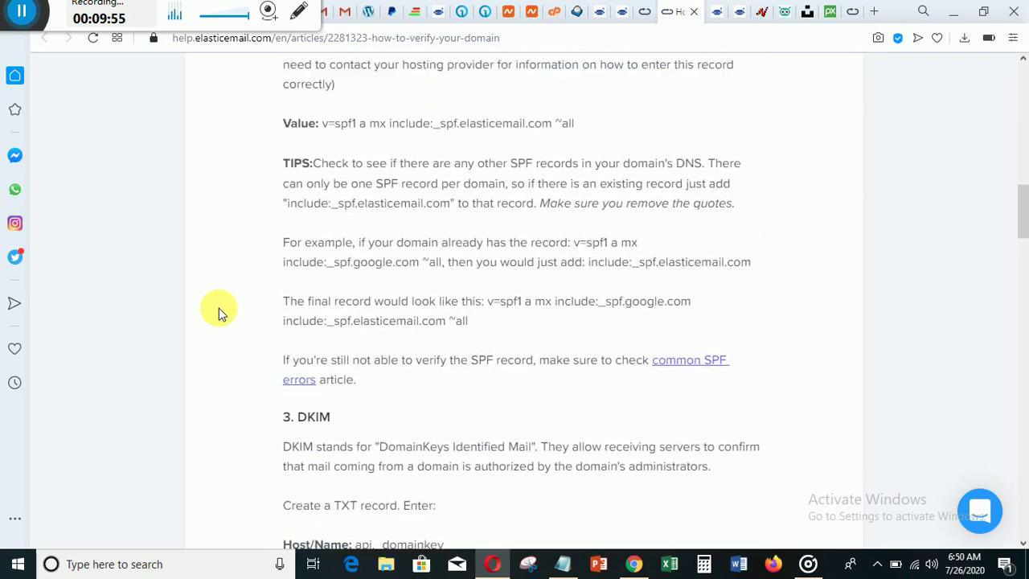
pyautogui.scroll(5, 218, 308)
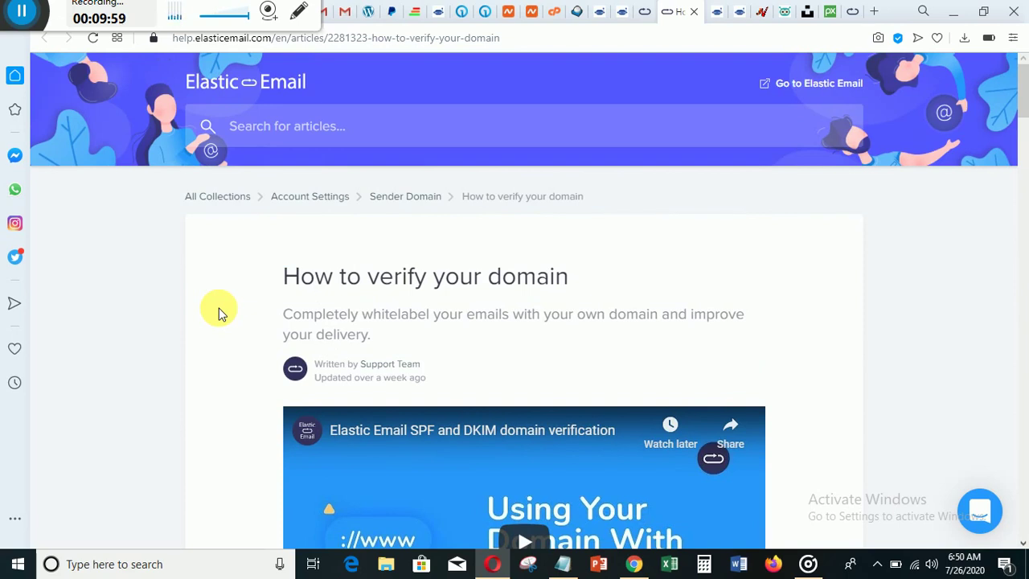
pyautogui.click(624, 13)
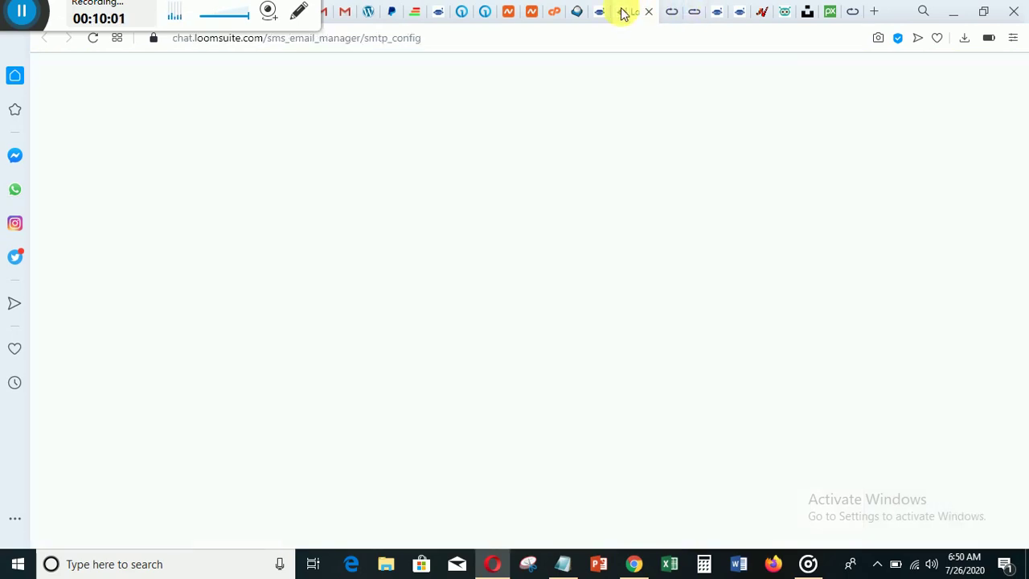
# Step: Revisit the verification email and help article, then return to Elastic Email's Settings > Domains
pyautogui.click(575, 12)
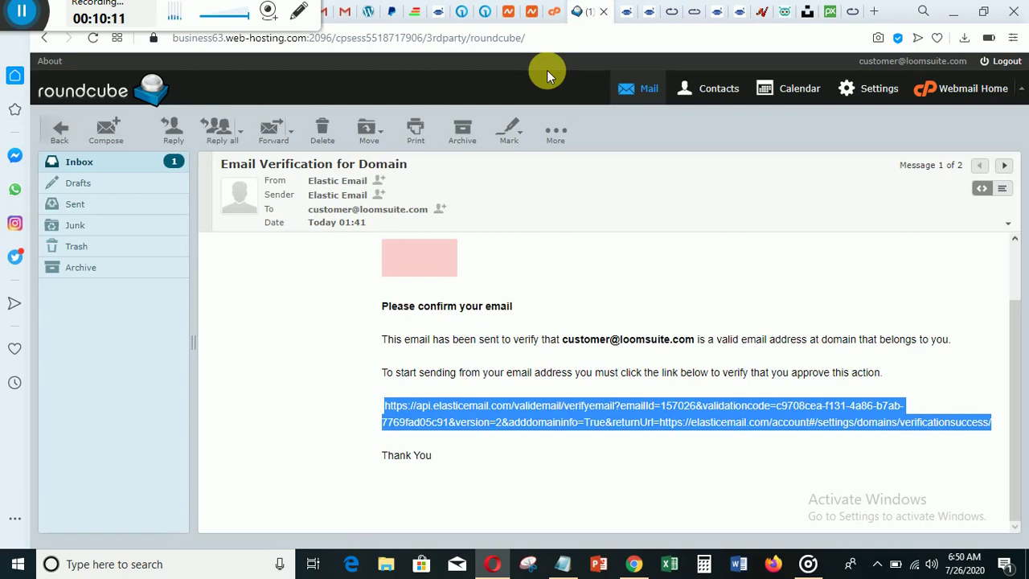
pyautogui.click(690, 15)
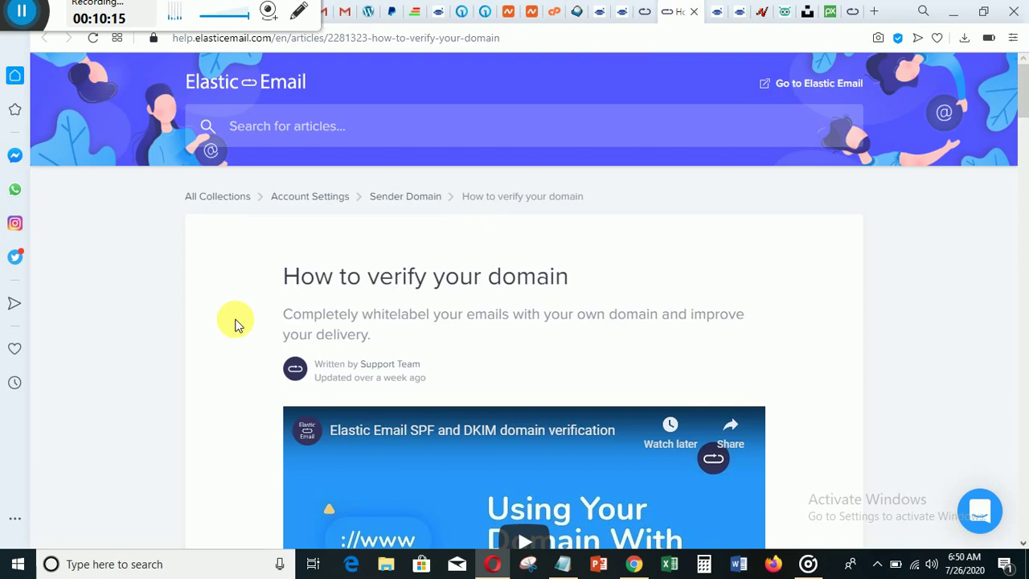
pyautogui.click(645, 13)
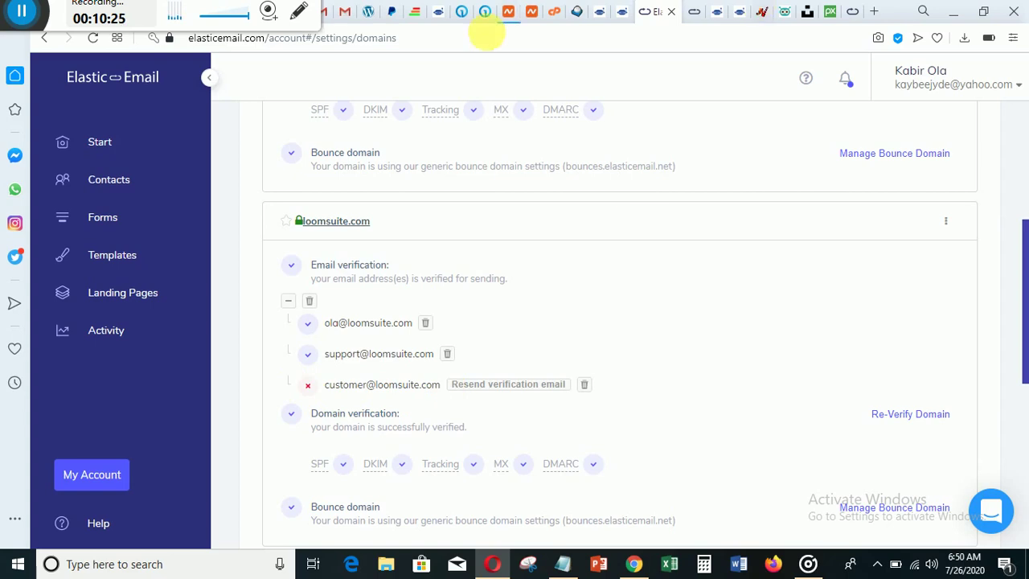
# Step: Reload the Domains page to refresh loomsuite.com's status and read the SPF explanation down to Tips
pyautogui.click(91, 38)
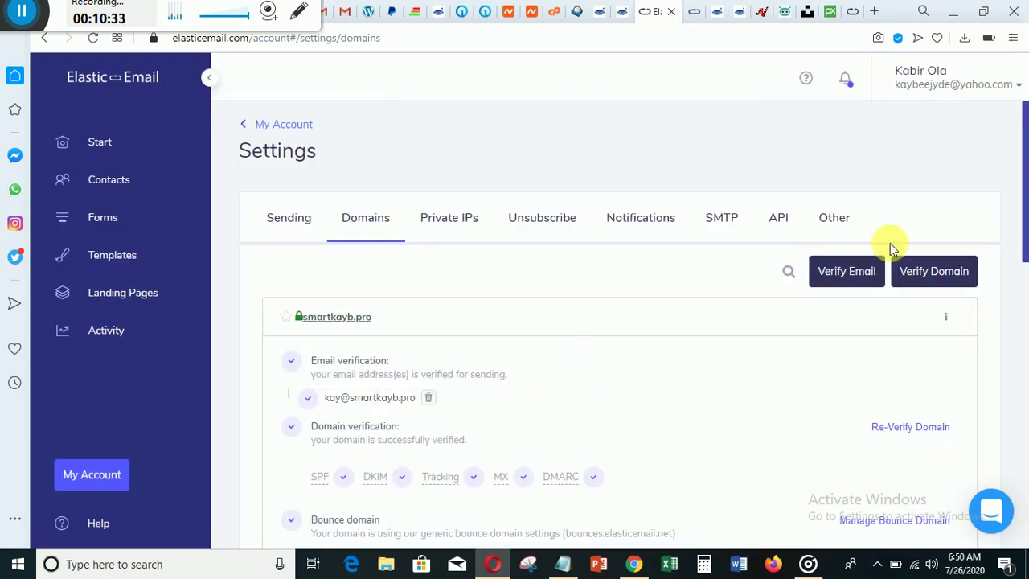
pyautogui.scroll(-7, 1025, 165)
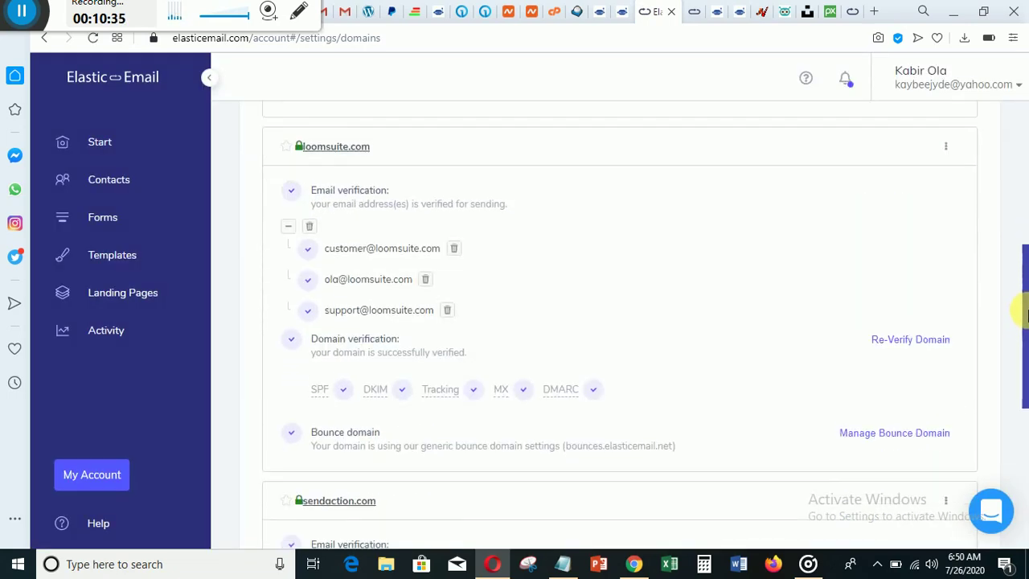
pyautogui.click(322, 380)
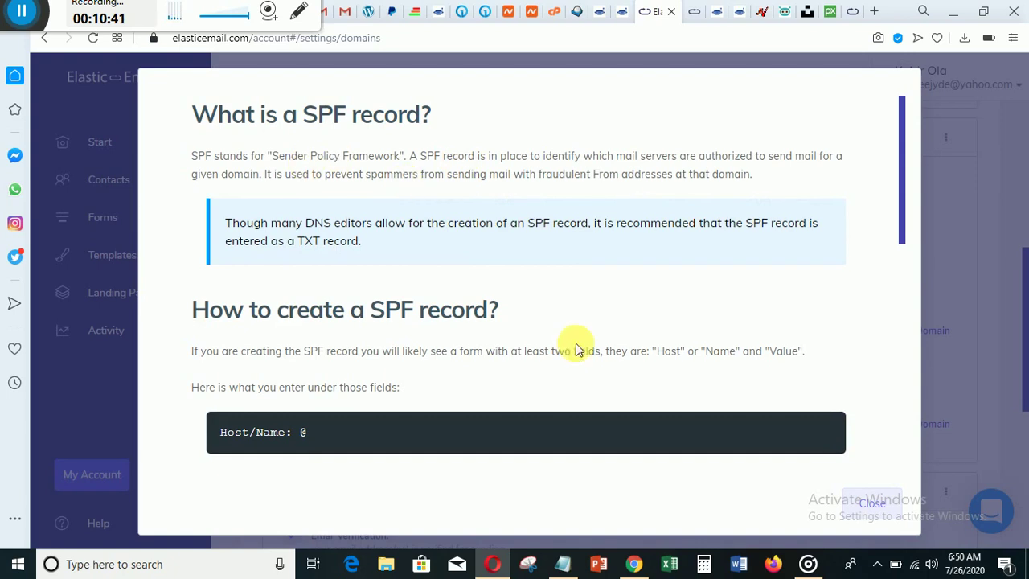
pyautogui.moveTo(901, 173); pyautogui.dragTo(901, 312)
# Step: Scroll the 'How to verify your domain' article through its SPF and DKIM sections and back up
pyautogui.click(698, 11)
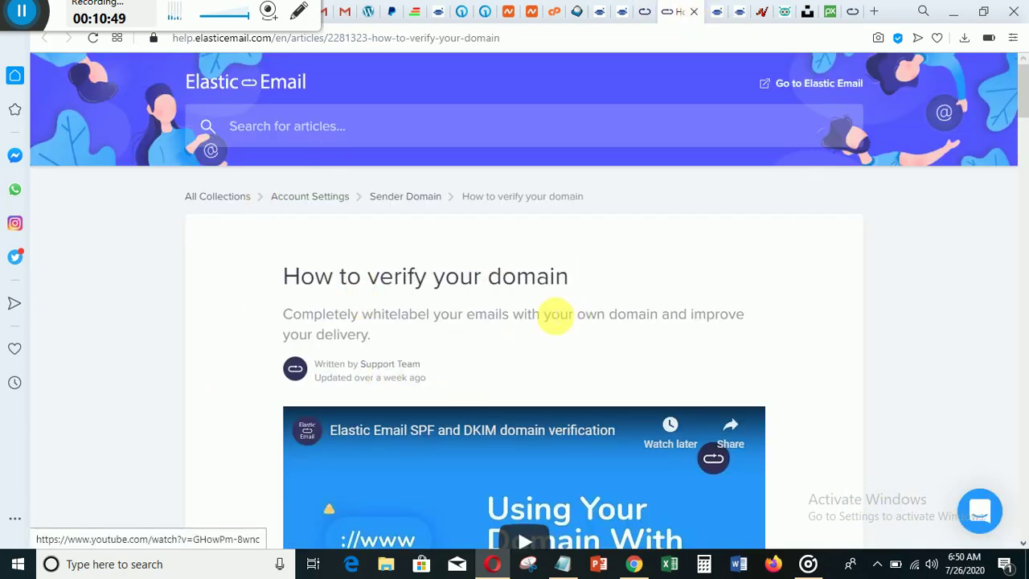
pyautogui.moveTo(1020, 92); pyautogui.dragTo(1025, 204)
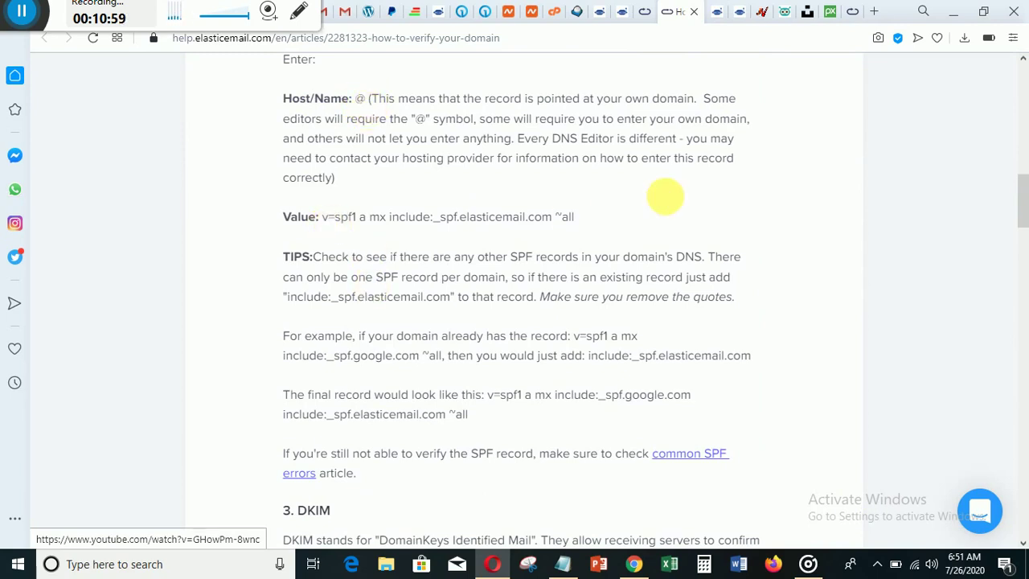
pyautogui.moveTo(1025, 215); pyautogui.dragTo(1025, 260)
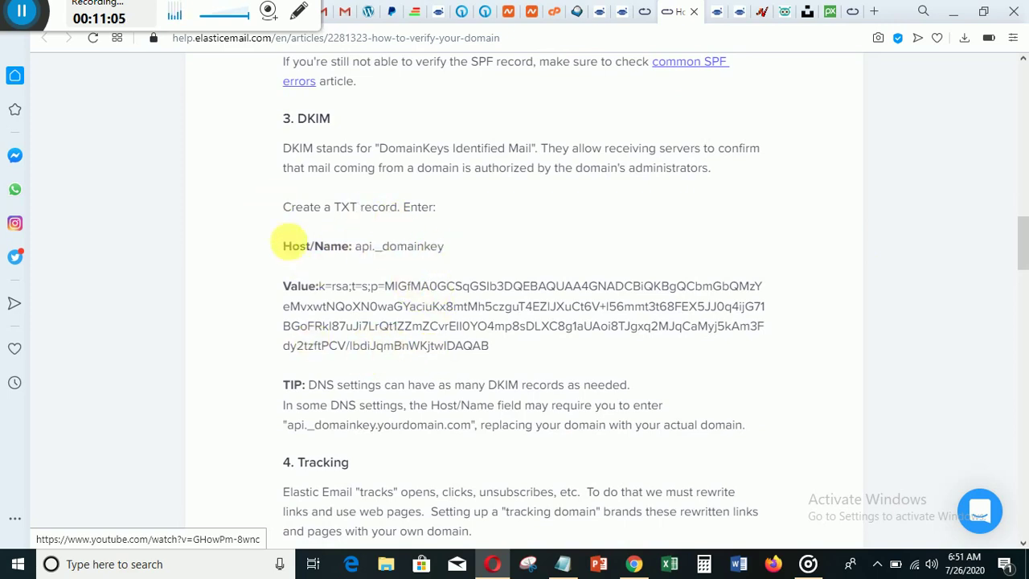
pyautogui.moveTo(1025, 252); pyautogui.dragTo(1019, 74)
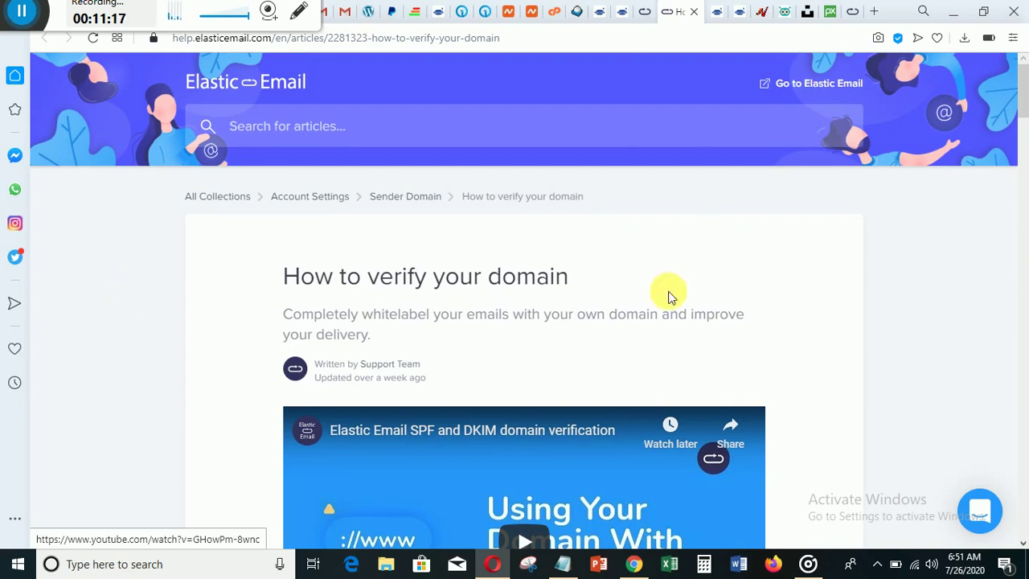
pyautogui.scroll(-3, 1025, 121)
pyautogui.scroll(-1, 1026, 120)
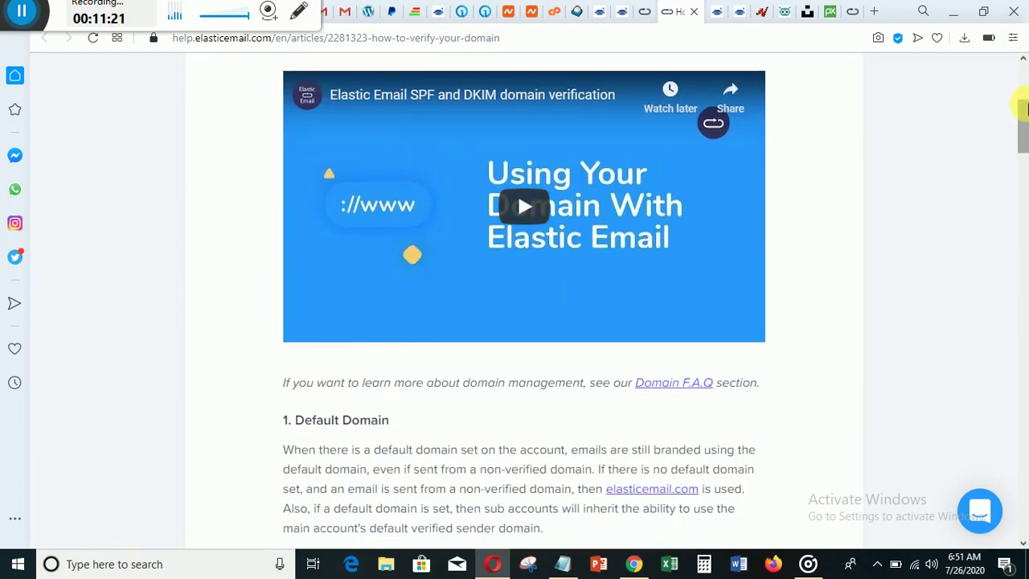
pyautogui.moveTo(1025, 124); pyautogui.dragTo(1024, 71)
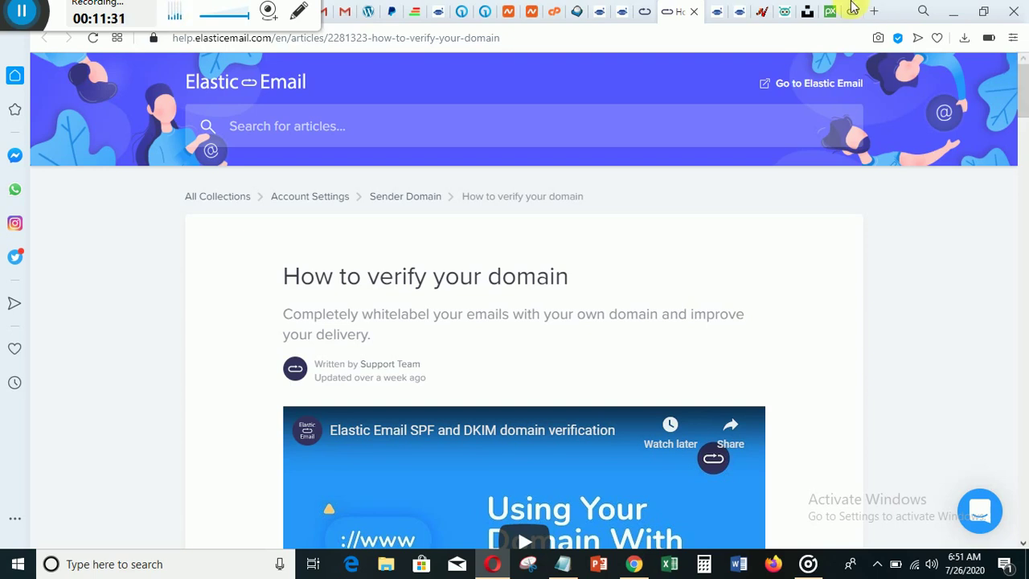
# Step: Close the SPF explanation and confirm loomsuite.com's three senders and SPF/DKIM/Tracking/MX/DMARC are verified
pyautogui.click(650, 14)
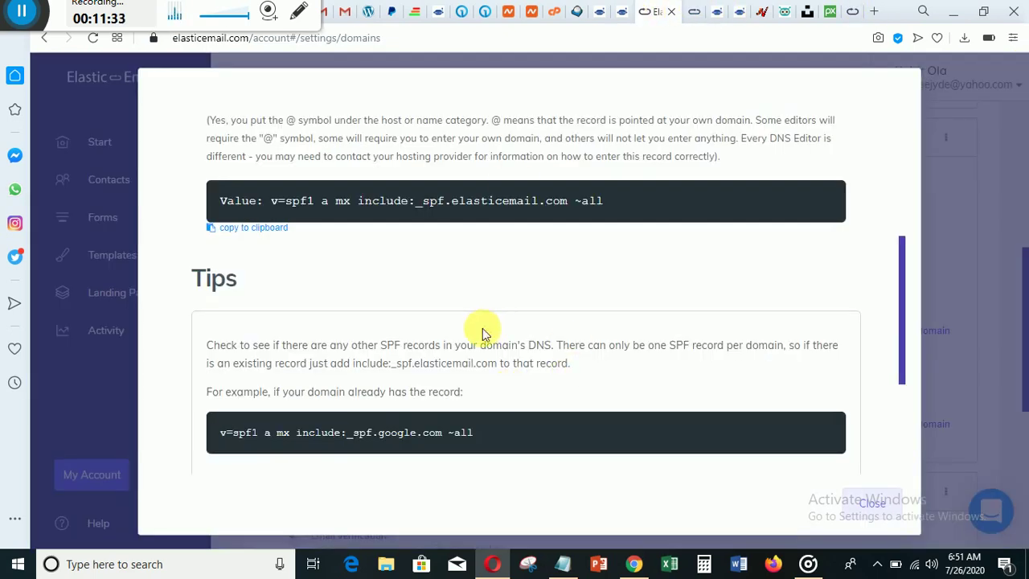
pyautogui.click(874, 506)
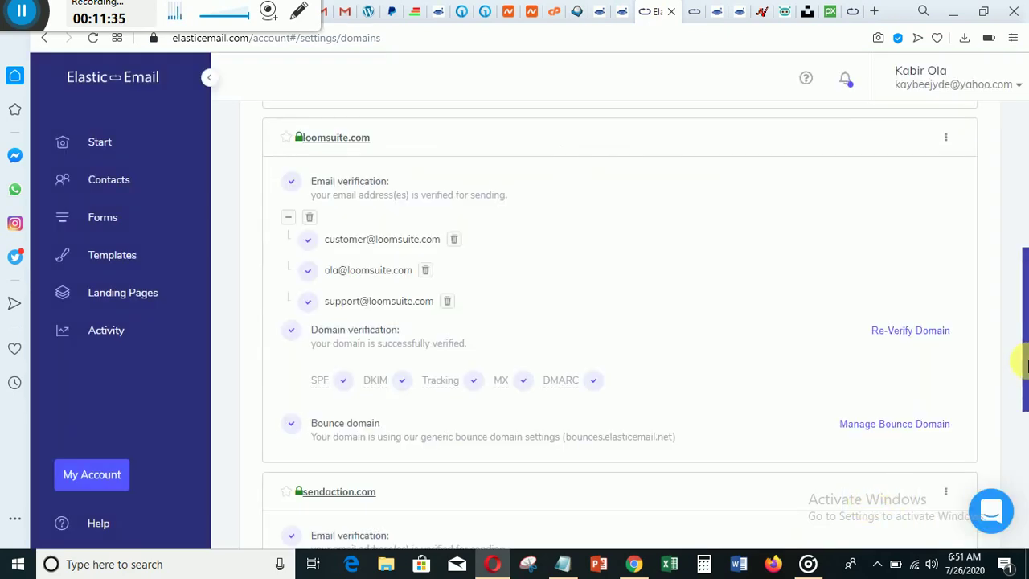
pyautogui.moveTo(1025, 346)
pyautogui.mouseDown()
pyautogui.moveTo(1025, 454)
pyautogui.moveTo(1022, 354)
pyautogui.mouseUp()
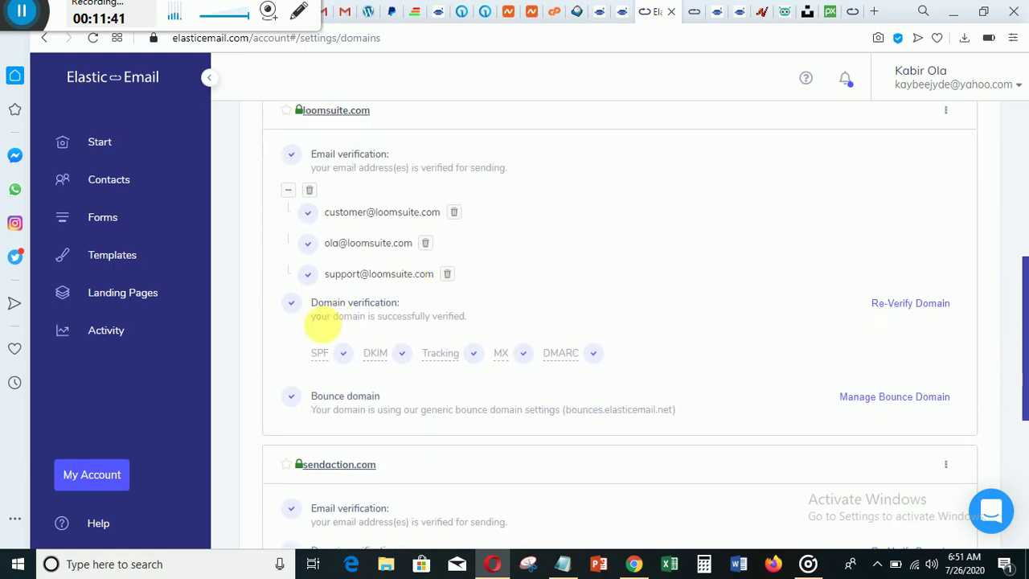